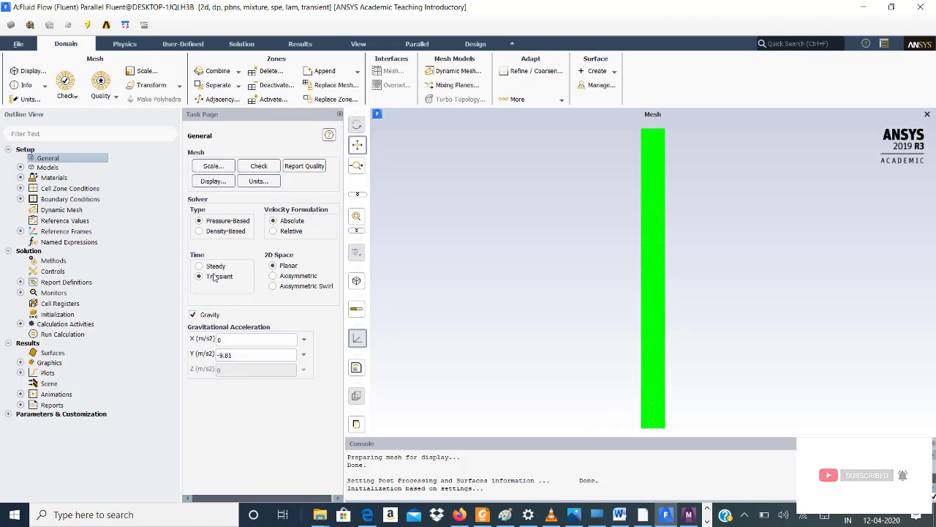
- Expand the physics models and multiphase entries, and open the list of defined materials
{"action": "left_click", "coordinate": [21, 168]}
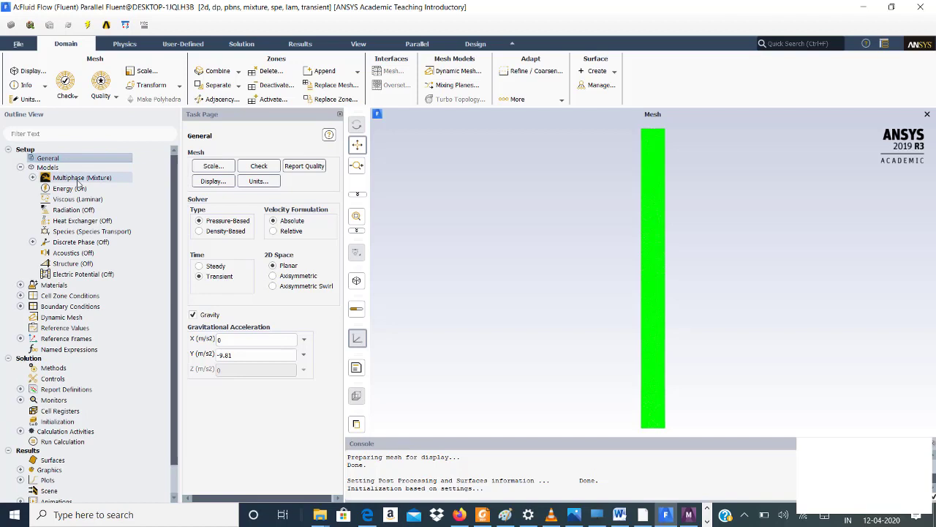
{"action": "left_click", "coordinate": [32, 178]}
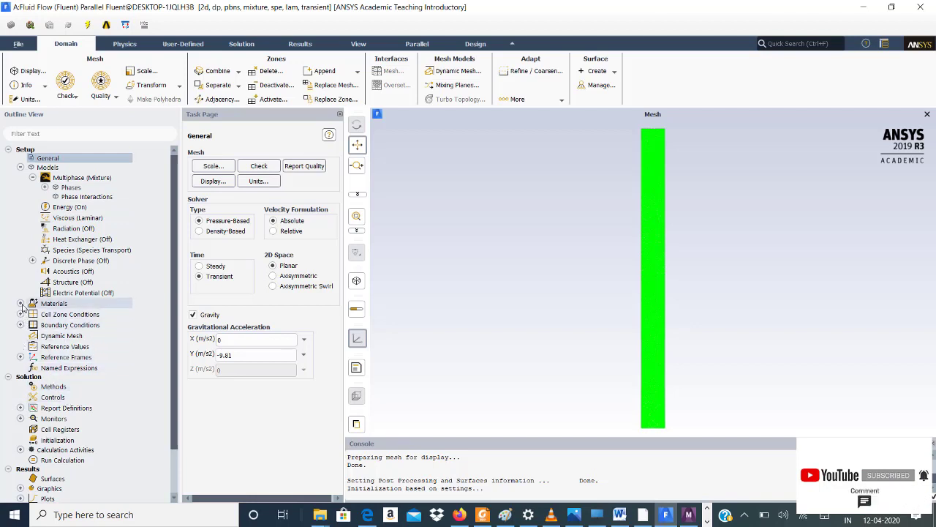
{"action": "left_click", "coordinate": [20, 304]}
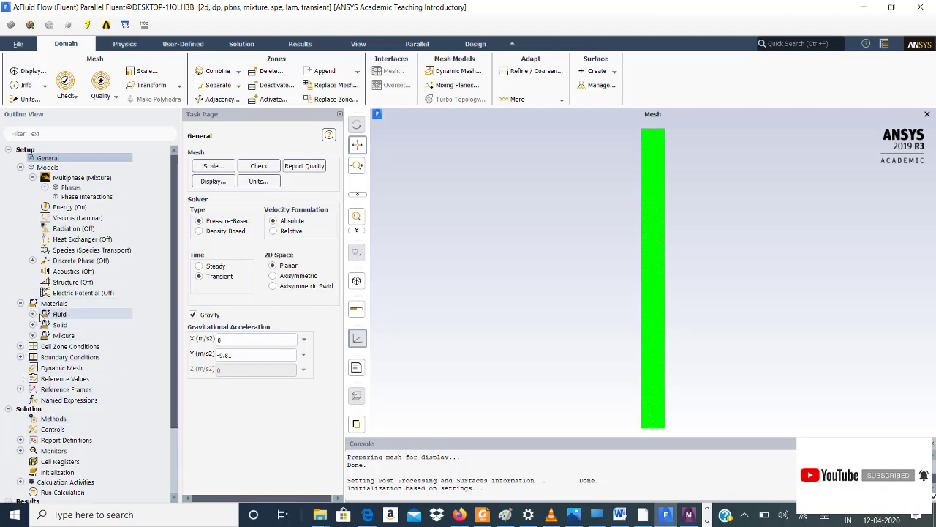
{"action": "double_click", "coordinate": [54, 303]}
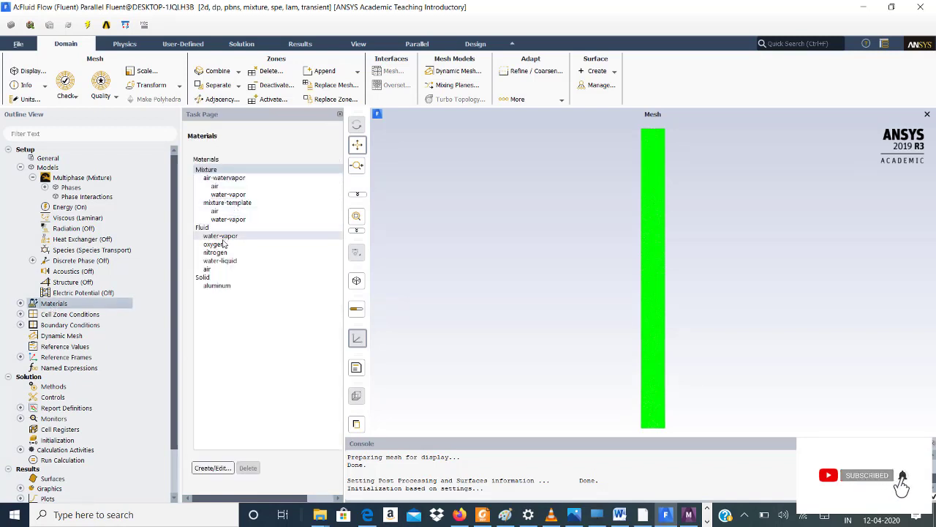
- Open the air-watervapor mixture material and inspect its selected mixture species
{"action": "double_click", "coordinate": [226, 184]}
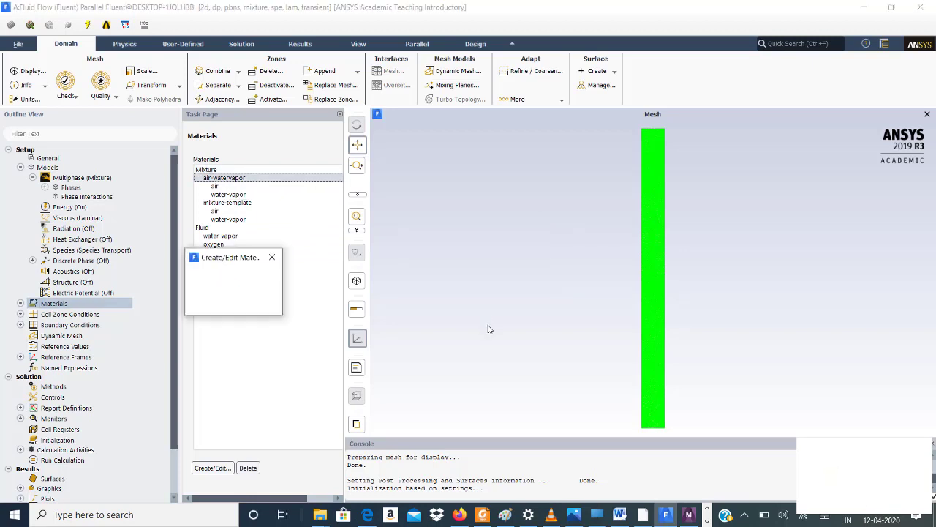
{"action": "left_click_drag", "start_coordinate": [394, 262], "coordinate": [457, 139]}
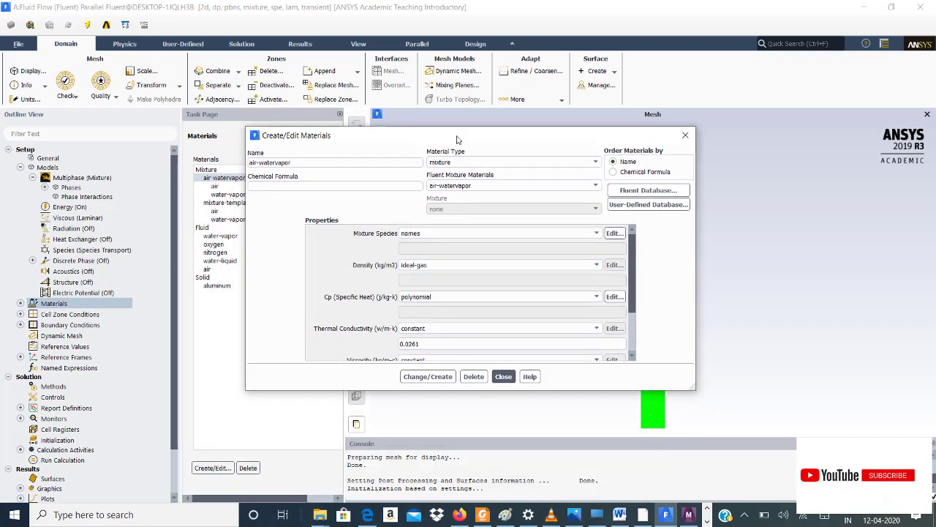
{"action": "left_click", "coordinate": [614, 233]}
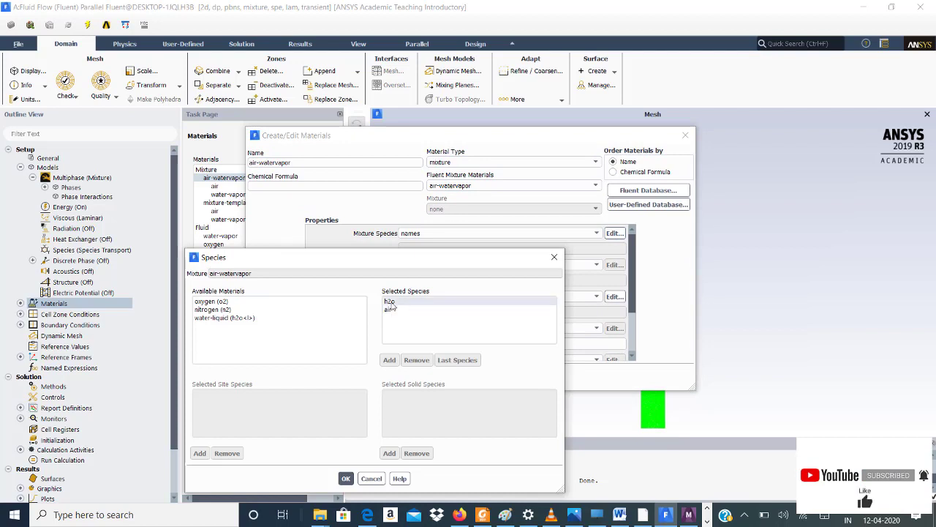
{"action": "left_click", "coordinate": [555, 258]}
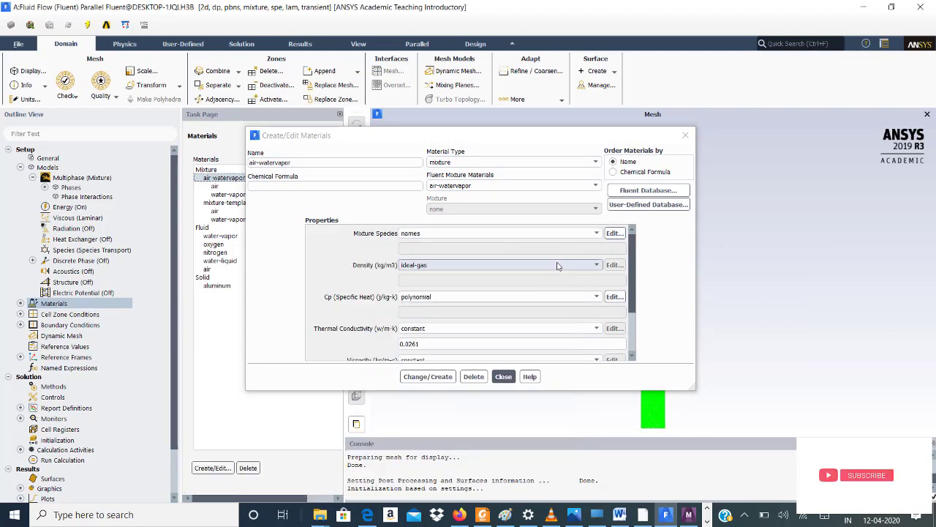
- Inspect the polynomial specific heat (Cp) coefficients and other properties of the air-watervapor mixture, and close the material editor
{"action": "left_click_drag", "start_coordinate": [635, 274], "coordinate": [636, 283]}
{"action": "left_click", "coordinate": [615, 280]}
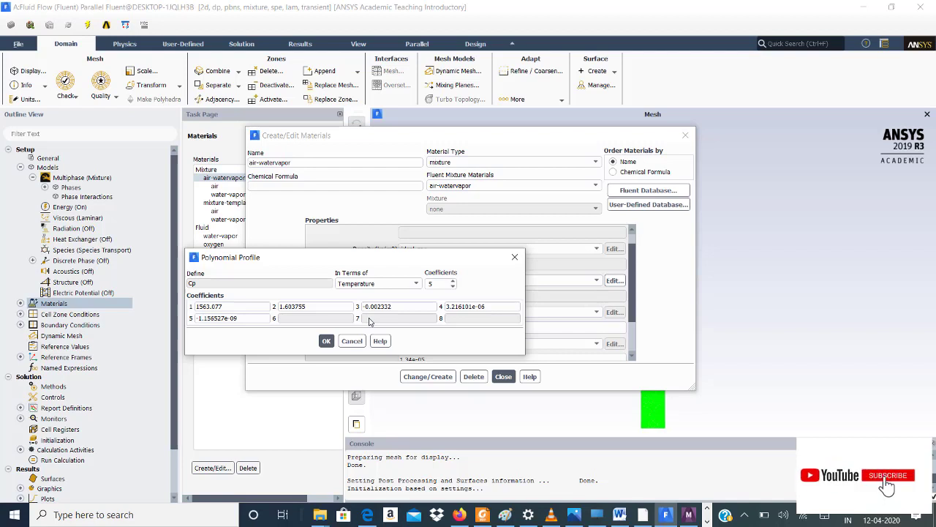
{"action": "left_click", "coordinate": [516, 257]}
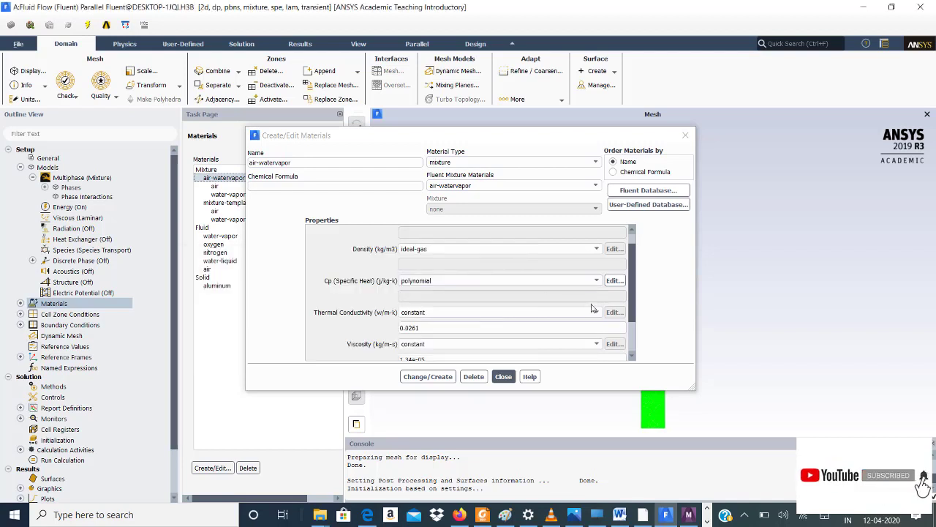
{"action": "mouse_move", "coordinate": [634, 294]}
{"action": "left_mouse_down"}
{"action": "mouse_move", "coordinate": [635, 311]}
{"action": "mouse_move", "coordinate": [636, 278]}
{"action": "left_mouse_up"}
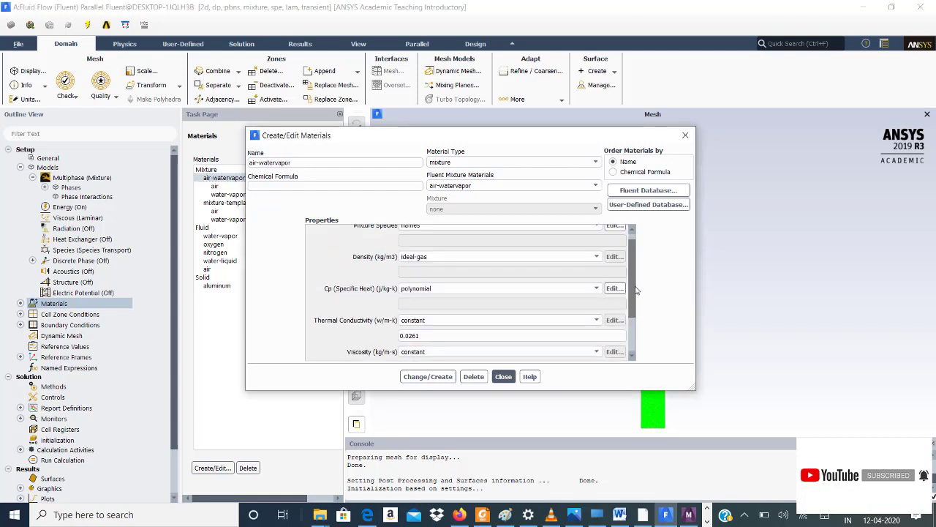
{"action": "left_click", "coordinate": [504, 377]}
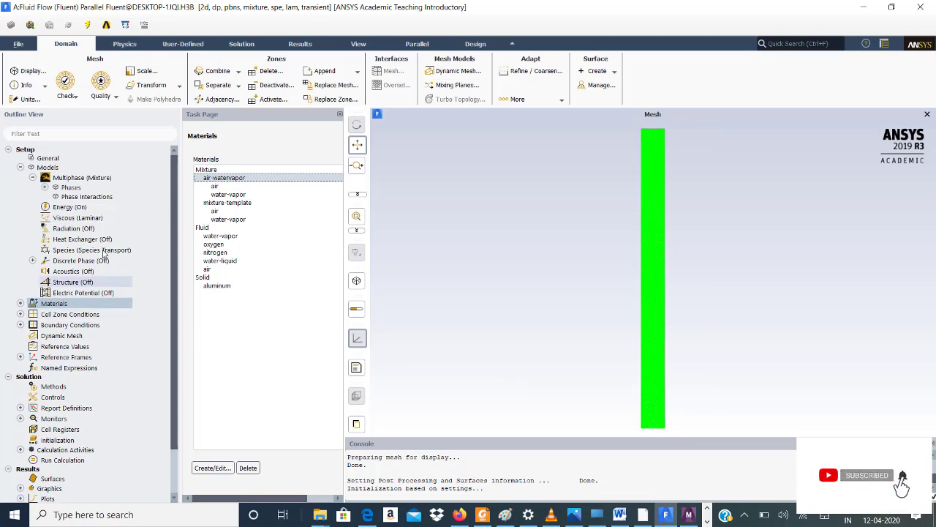
- Review the definitions of the waterliquid primary phase and the air-watervapor secondary phase
{"action": "left_click", "coordinate": [45, 187]}
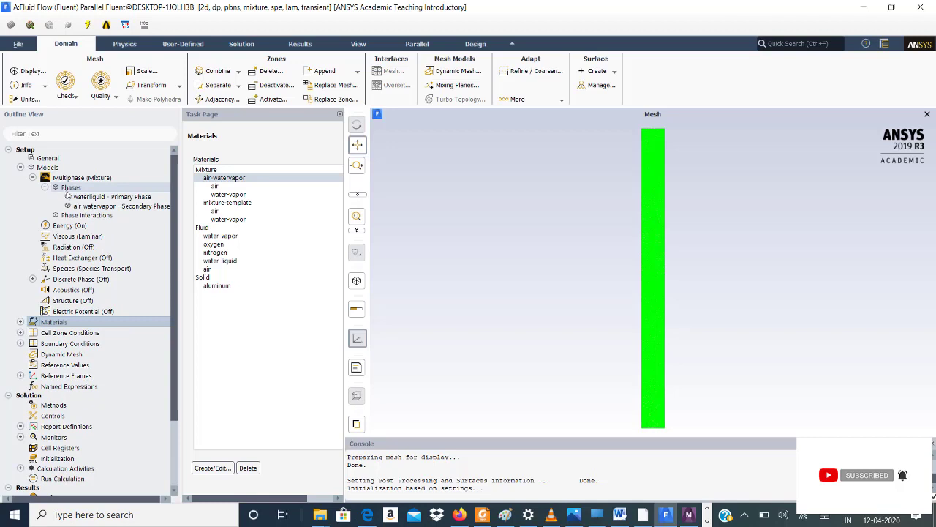
{"action": "left_click", "coordinate": [73, 198]}
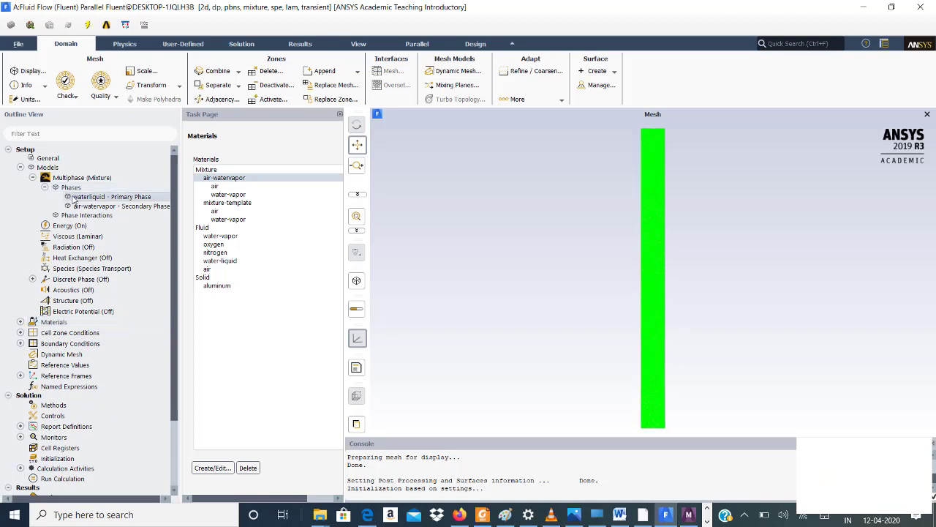
{"action": "double_click", "coordinate": [73, 200]}
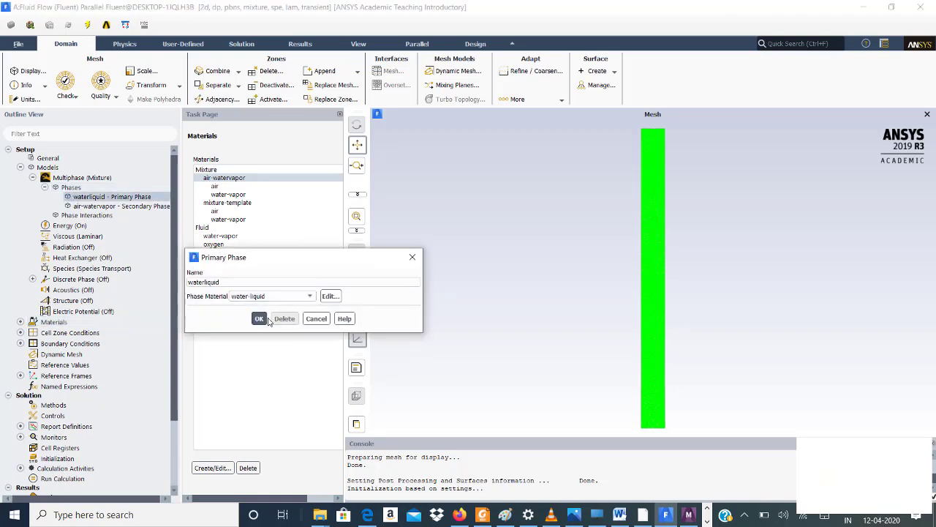
{"action": "left_click", "coordinate": [136, 207]}
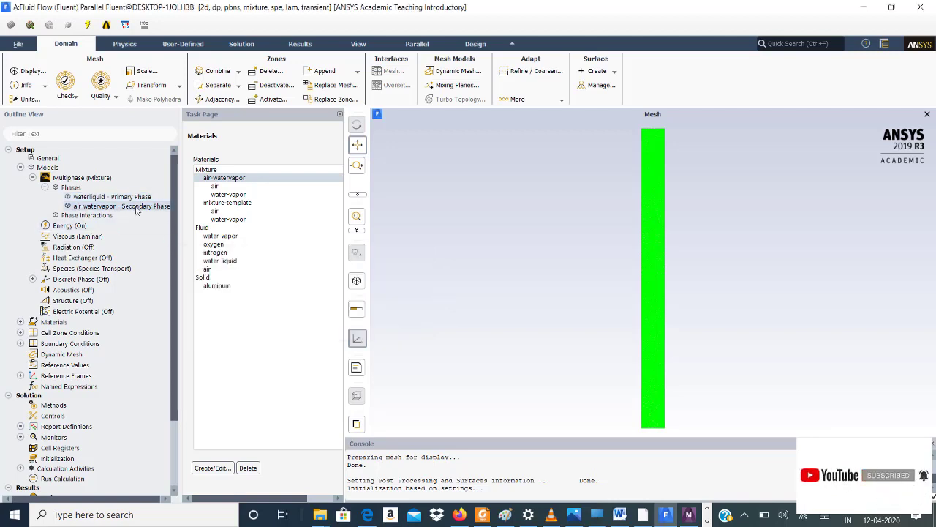
{"action": "double_click", "coordinate": [136, 207]}
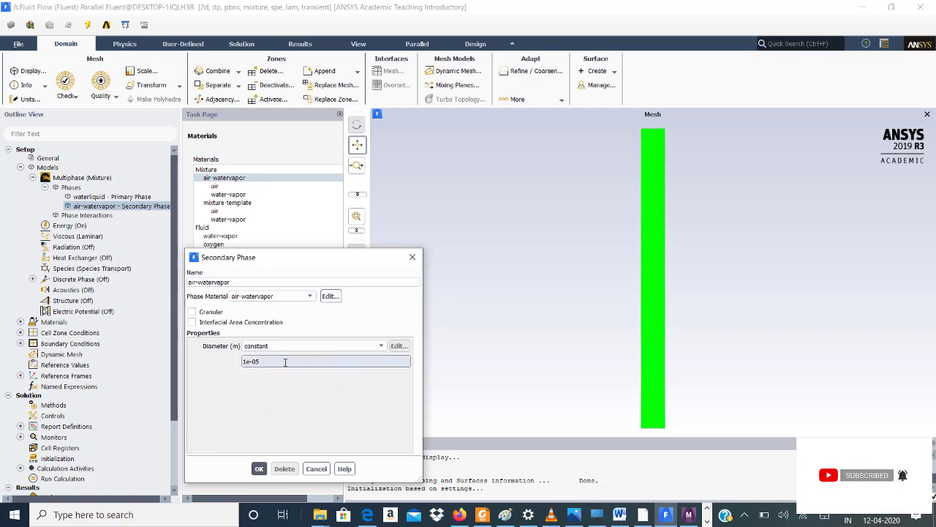
{"action": "left_click", "coordinate": [260, 469]}
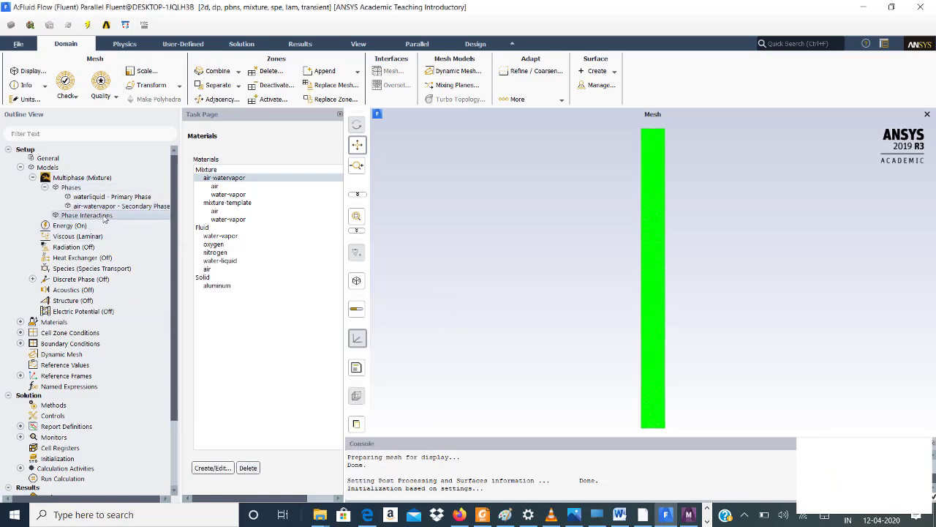
- Check the phase interaction slip settings and the evaporation-condensation parameters for mass transfer from waterliquid to air-watervapor
{"action": "double_click", "coordinate": [102, 217]}
{"action": "left_click", "coordinate": [308, 282]}
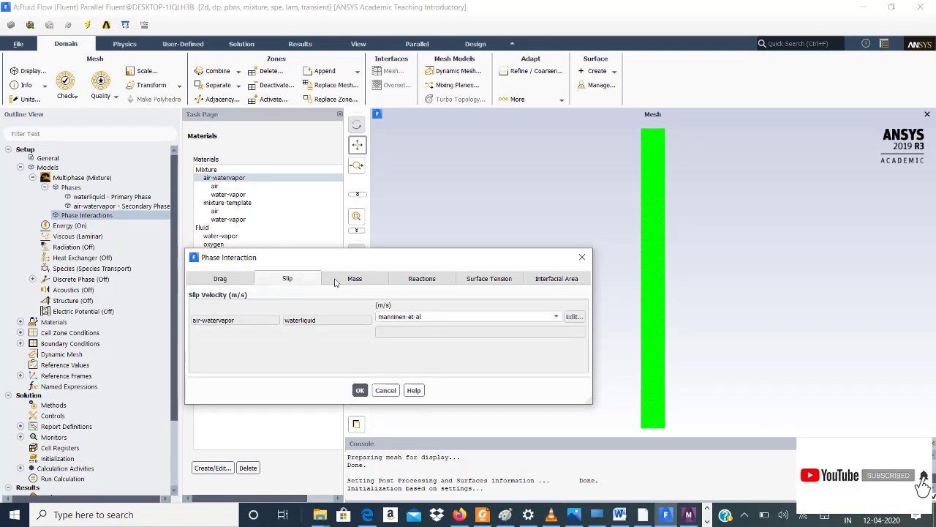
{"action": "left_click", "coordinate": [336, 282]}
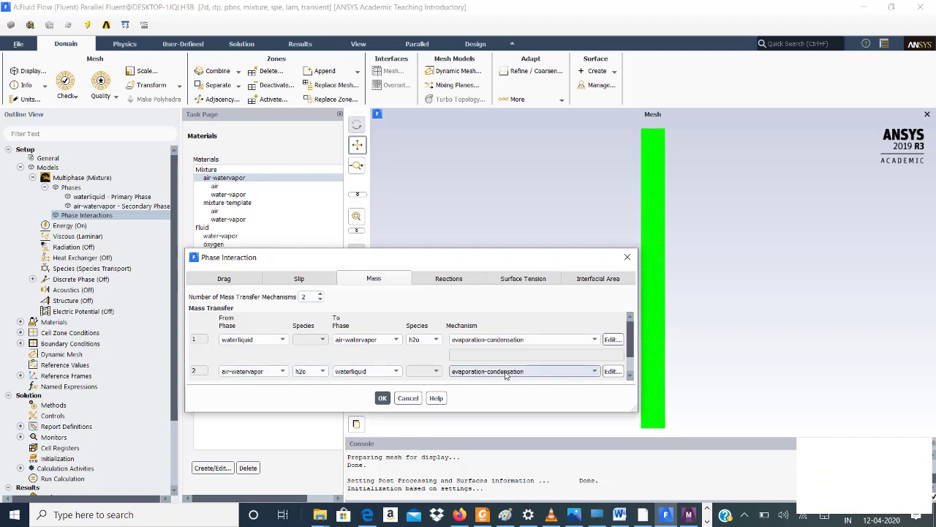
{"action": "left_click", "coordinate": [608, 340]}
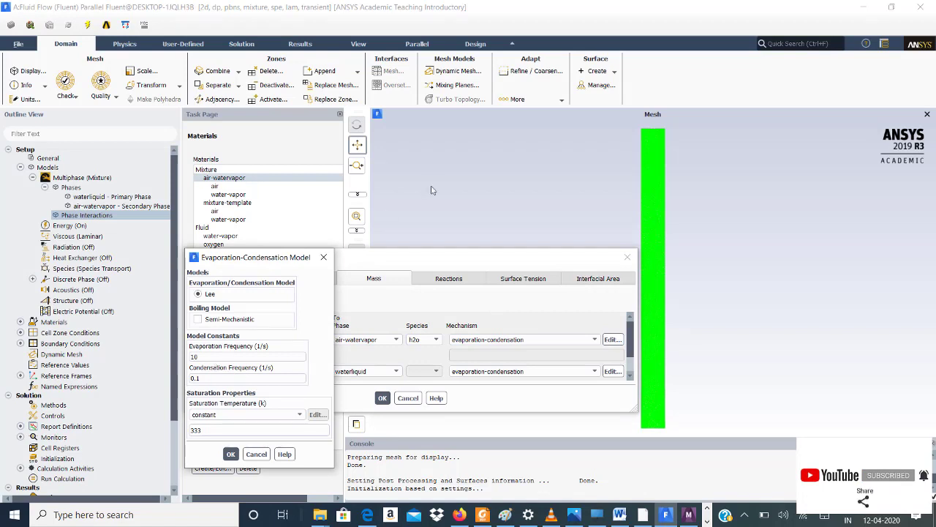
{"action": "left_click", "coordinate": [216, 431]}
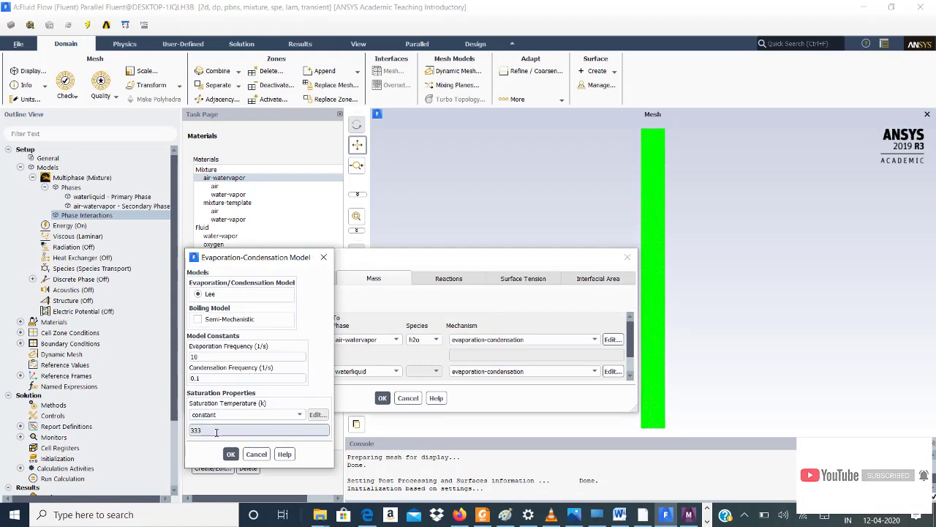
{"action": "left_click", "coordinate": [316, 257]}
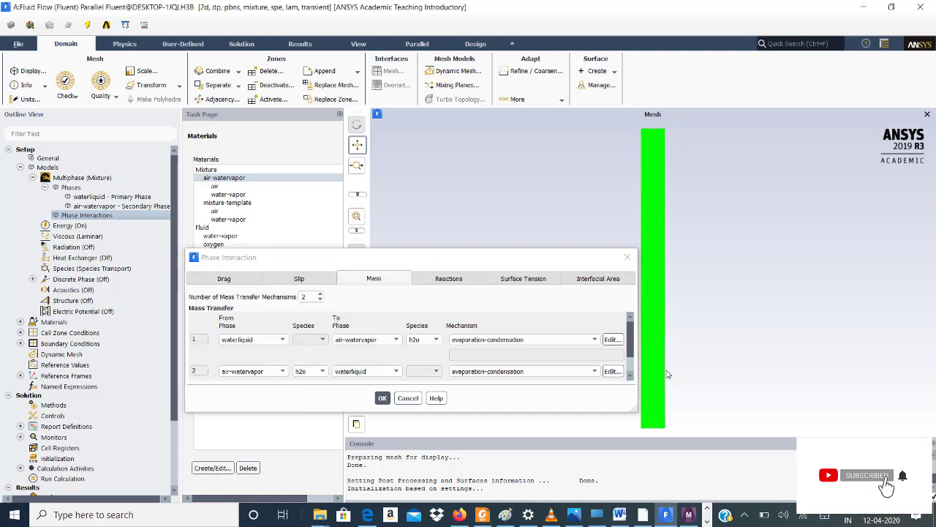
- Check the evaporation-condensation frequencies and saturation temperature of the mass transfer mechanism from air-watervapor to waterliquid
{"action": "left_click", "coordinate": [613, 371]}
{"action": "left_click", "coordinate": [209, 356]}
{"action": "left_click", "coordinate": [197, 376]}
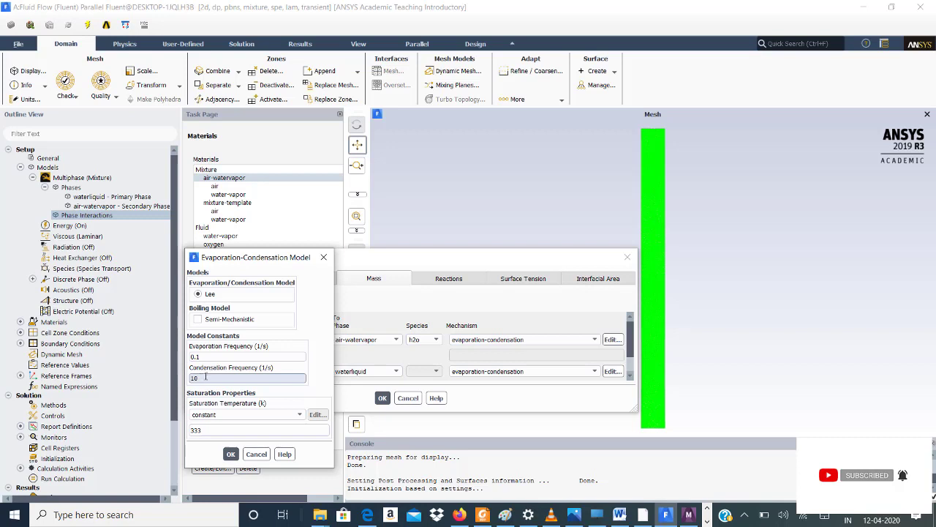
{"action": "left_click", "coordinate": [228, 430]}
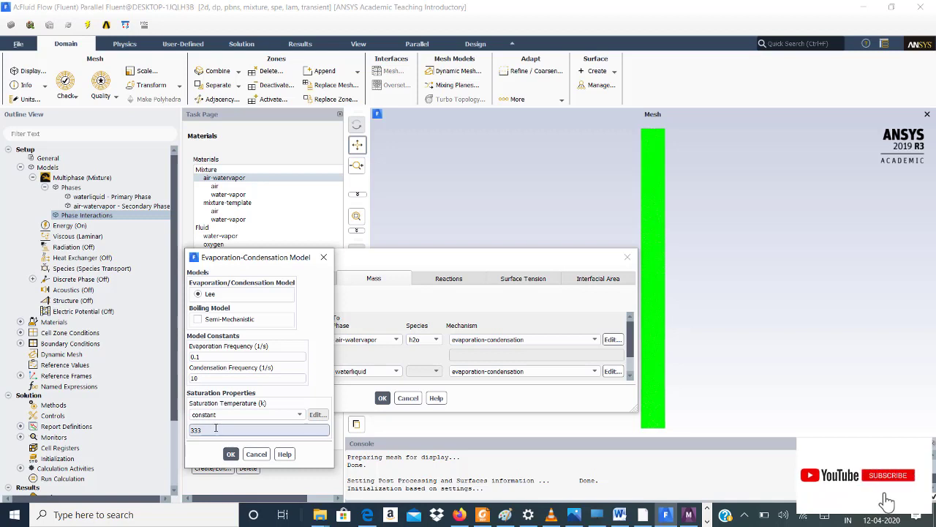
{"action": "left_click", "coordinate": [230, 454]}
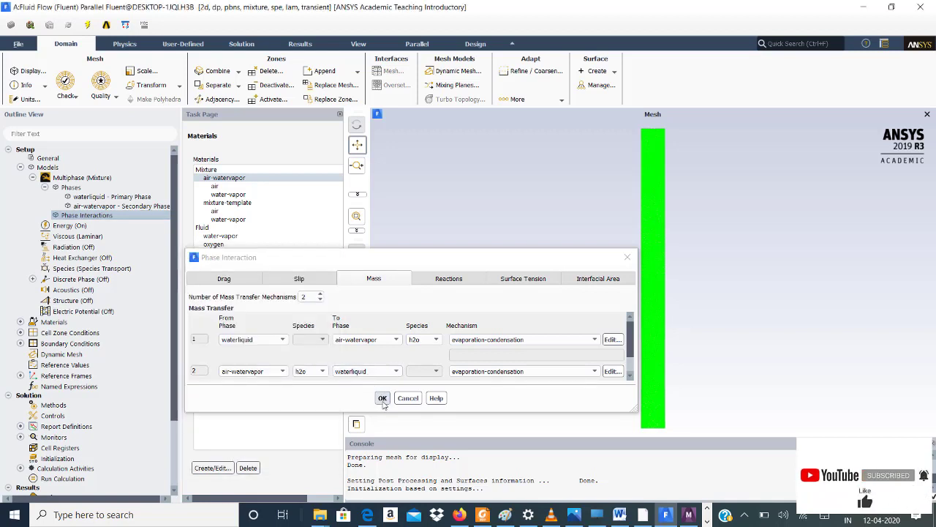
- Review the surface tension model and coefficient between air-watervapor and waterliquid, and accept the phase interaction settings
{"action": "left_click", "coordinate": [500, 278]}
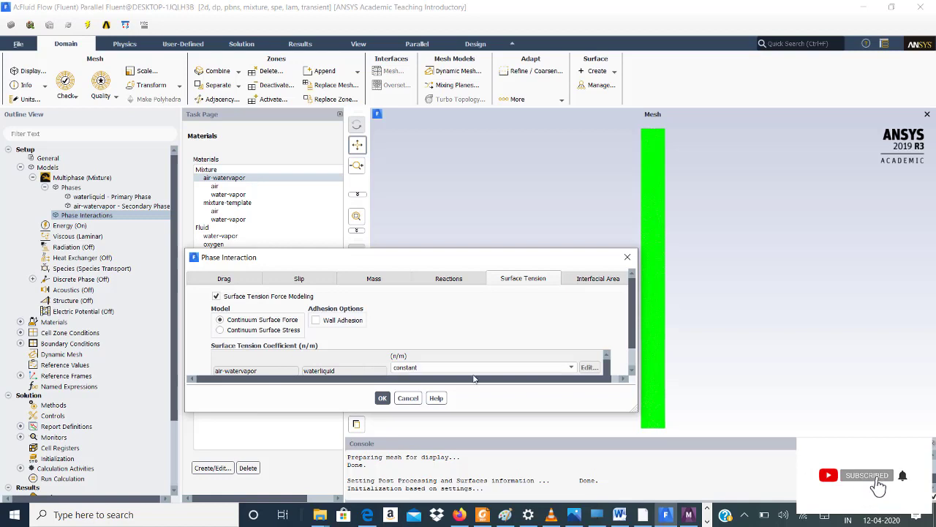
{"action": "left_click", "coordinate": [632, 373]}
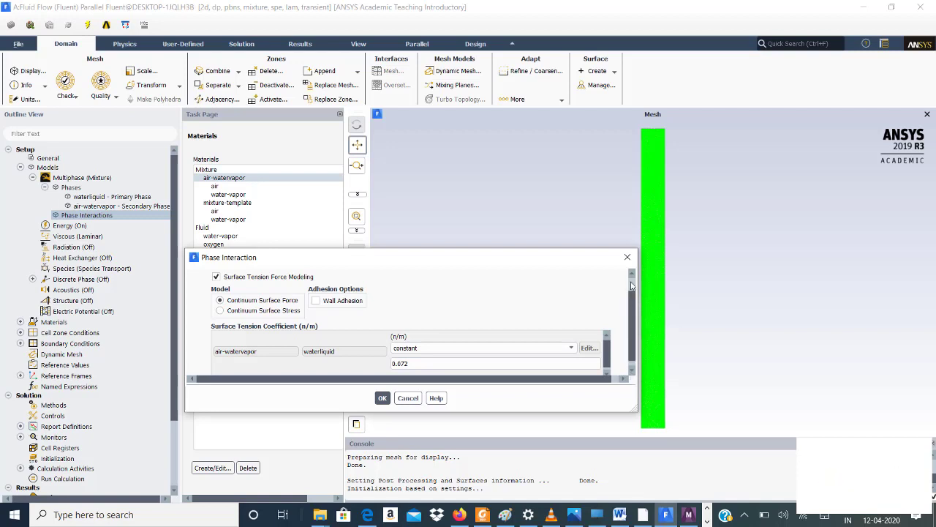
{"action": "scroll", "coordinate": [633, 275], "scroll_direction": "up", "scroll_amount": 1}
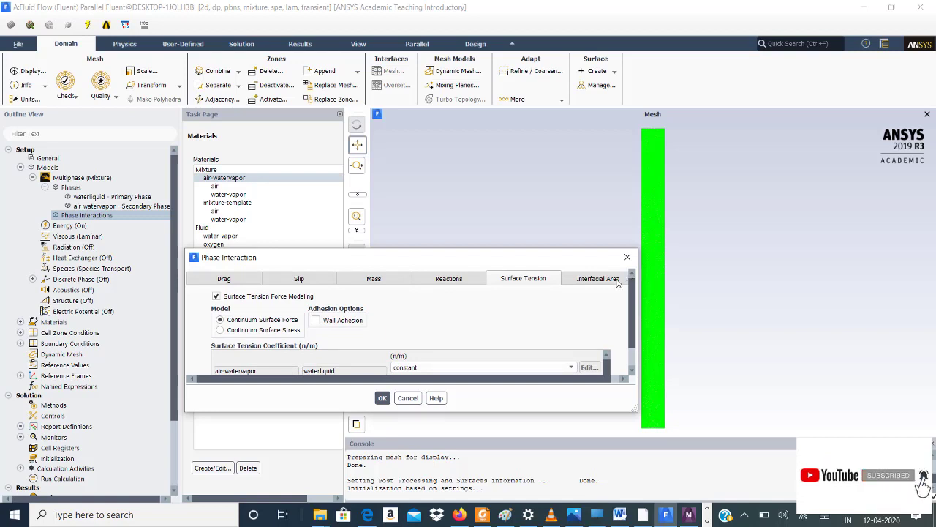
{"action": "left_click", "coordinate": [382, 398]}
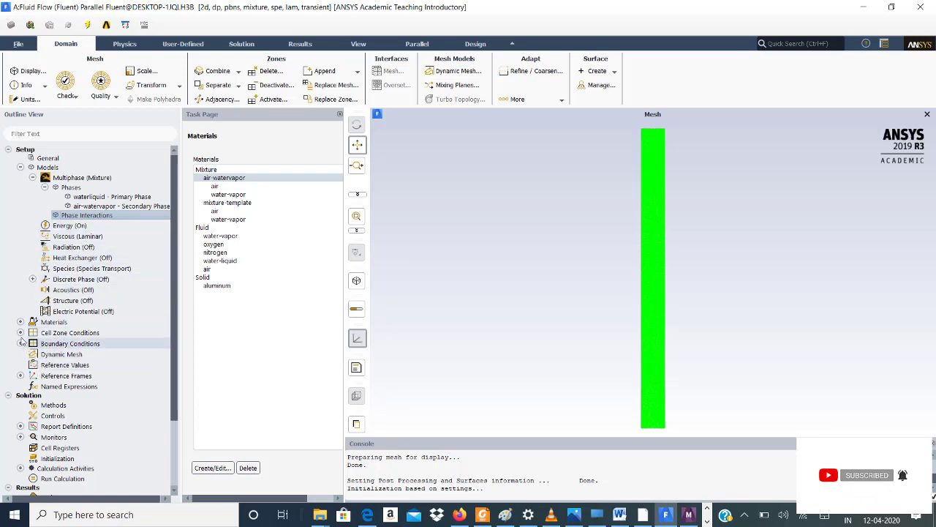
- Expand the fluid cell zones and the wall boundary conditions to examine the zones they contain
{"action": "left_click", "coordinate": [21, 333]}
{"action": "left_click", "coordinate": [33, 344]}
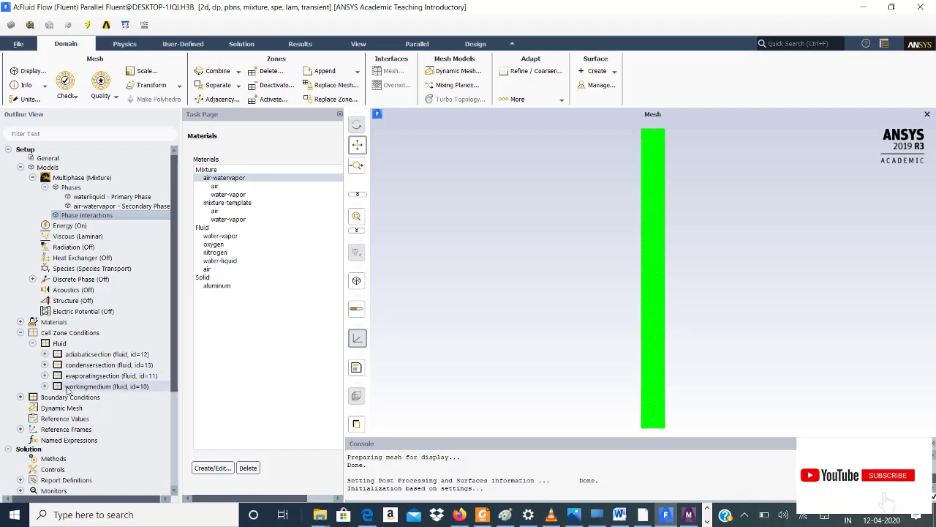
{"action": "left_click", "coordinate": [21, 397]}
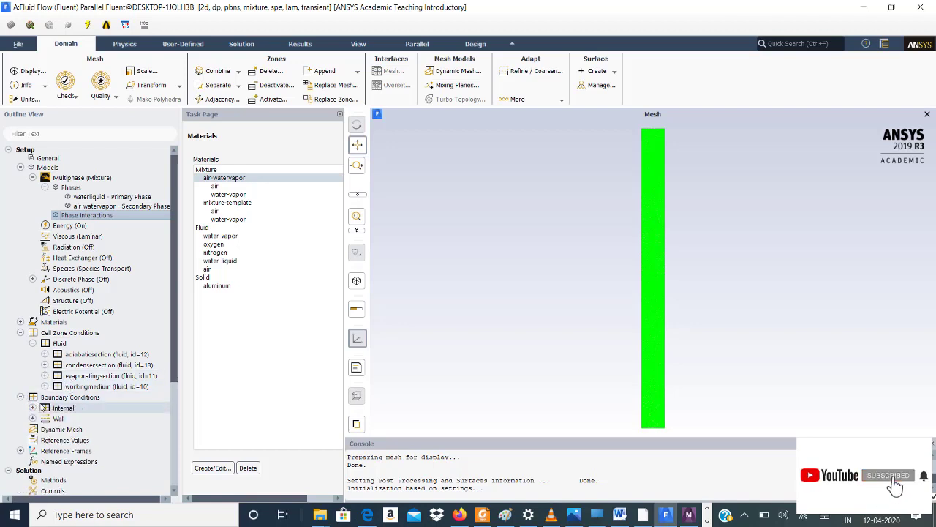
{"action": "left_click", "coordinate": [32, 418]}
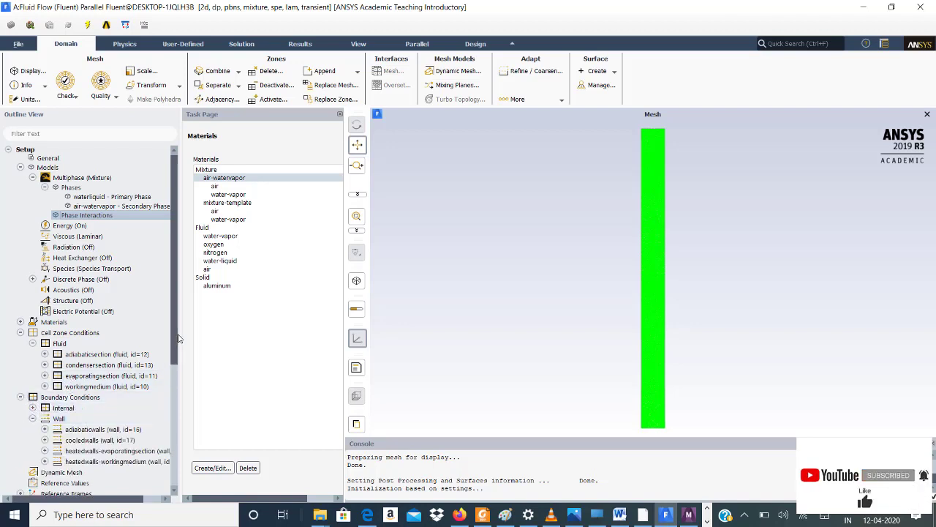
{"action": "scroll", "coordinate": [139, 381], "scroll_direction": "down", "scroll_amount": 2}
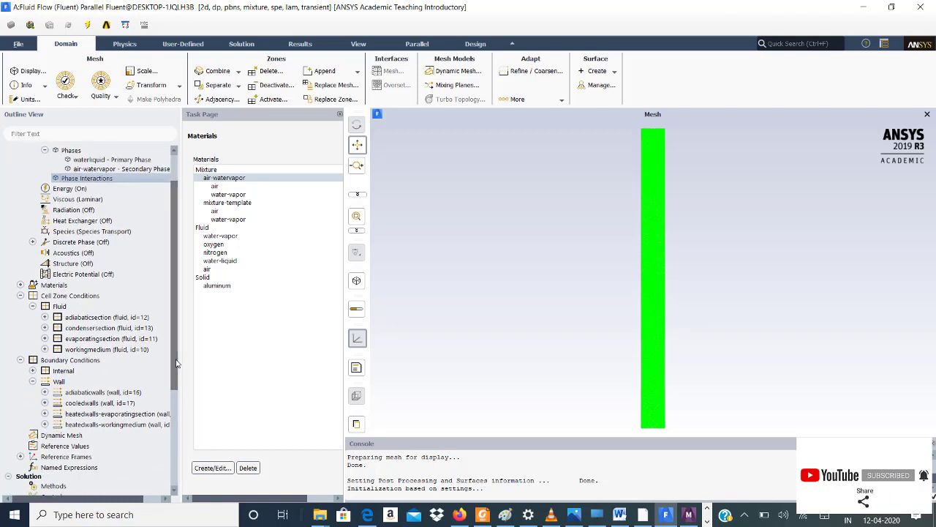
- Check the thermal boundary condition of the heatedwalls-evaporatingsection wall, then close its settings
{"action": "left_click", "coordinate": [117, 415]}
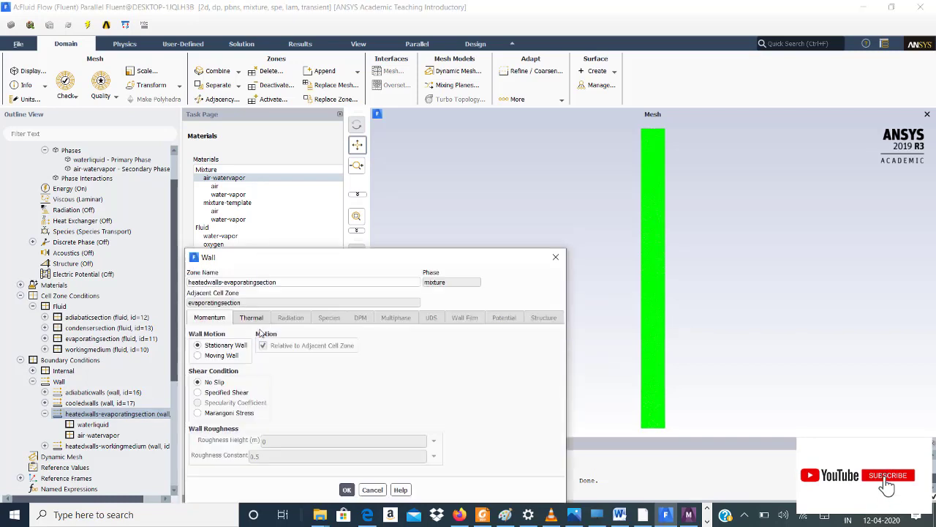
{"action": "left_click", "coordinate": [251, 318]}
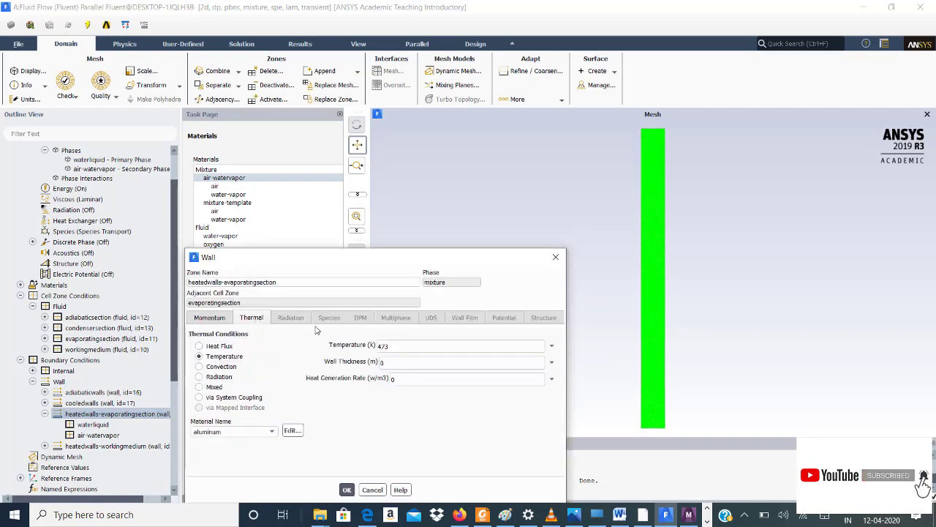
{"action": "left_click", "coordinate": [555, 257]}
- Check the thermal boundary condition of the cooledwalls wall, then close its settings
{"action": "double_click", "coordinate": [78, 404]}
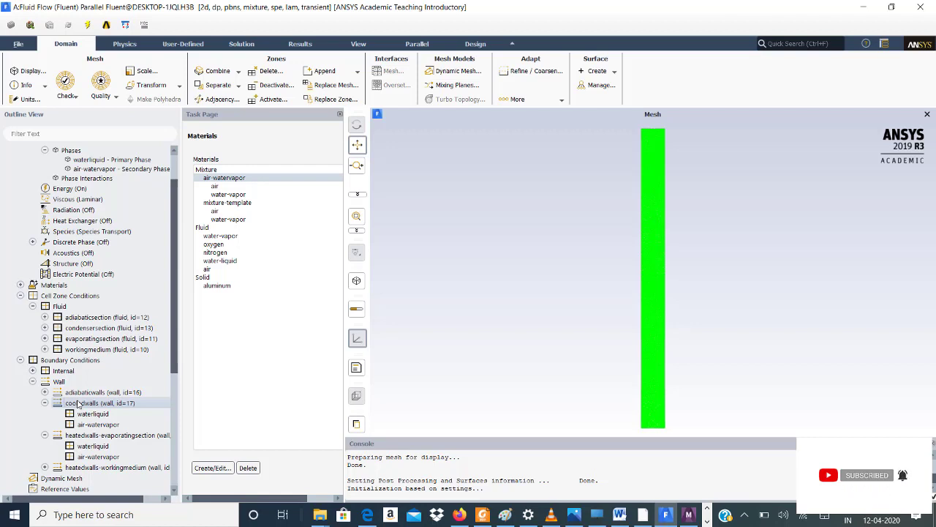
{"action": "double_click", "coordinate": [78, 404]}
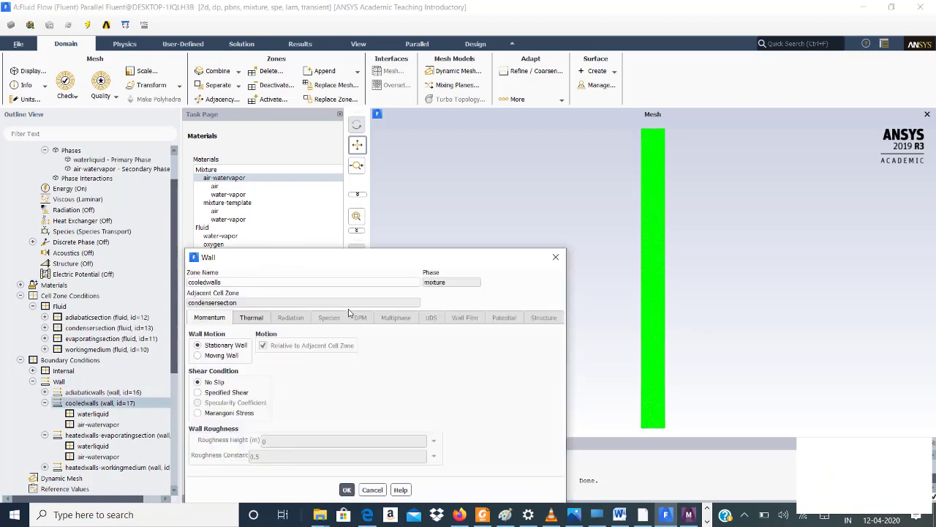
{"action": "left_click", "coordinate": [251, 317]}
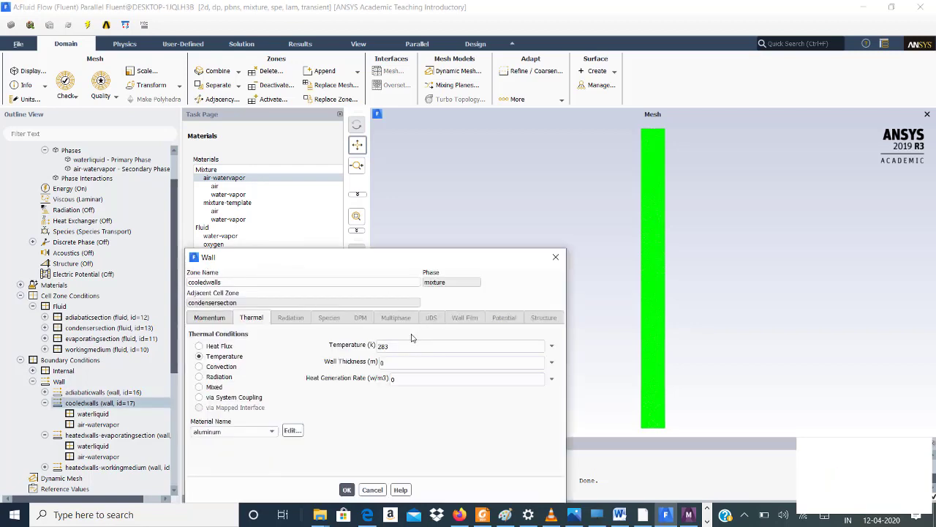
{"action": "left_click", "coordinate": [556, 257]}
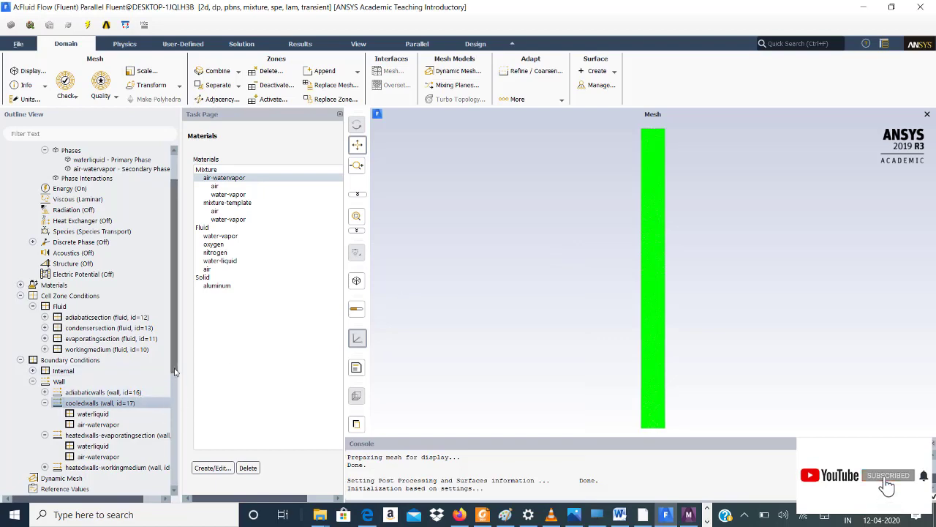
- Open the patch settings of the solution initialization and choose the h2o variable of the air-watervapor phase
{"action": "left_click_drag", "start_coordinate": [175, 372], "coordinate": [174, 448]}
{"action": "left_click", "coordinate": [130, 437]}
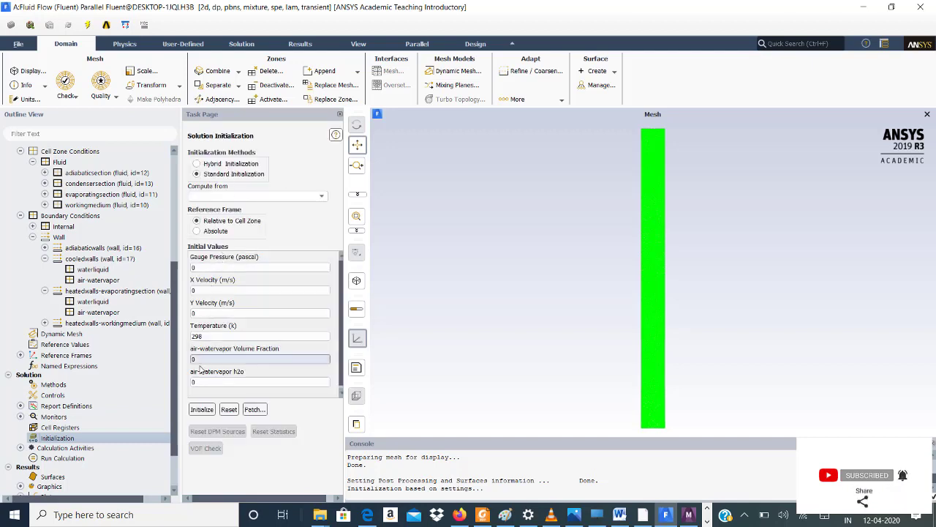
{"action": "left_click", "coordinate": [260, 412]}
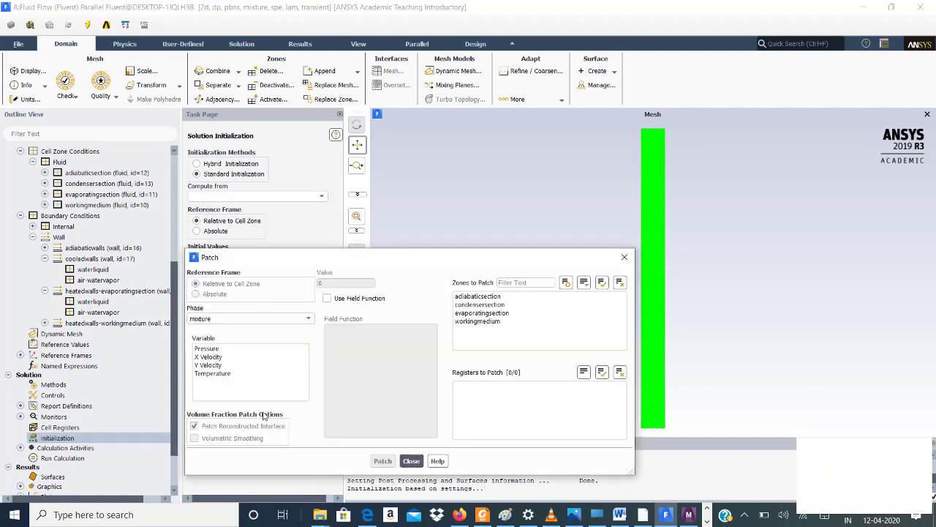
{"action": "left_click", "coordinate": [250, 325]}
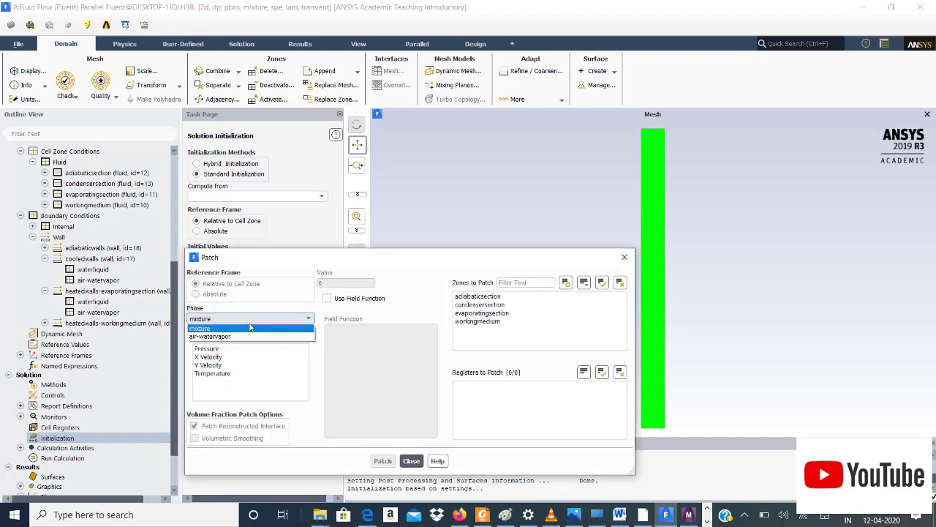
{"action": "left_click", "coordinate": [232, 336]}
{"action": "left_click", "coordinate": [206, 348]}
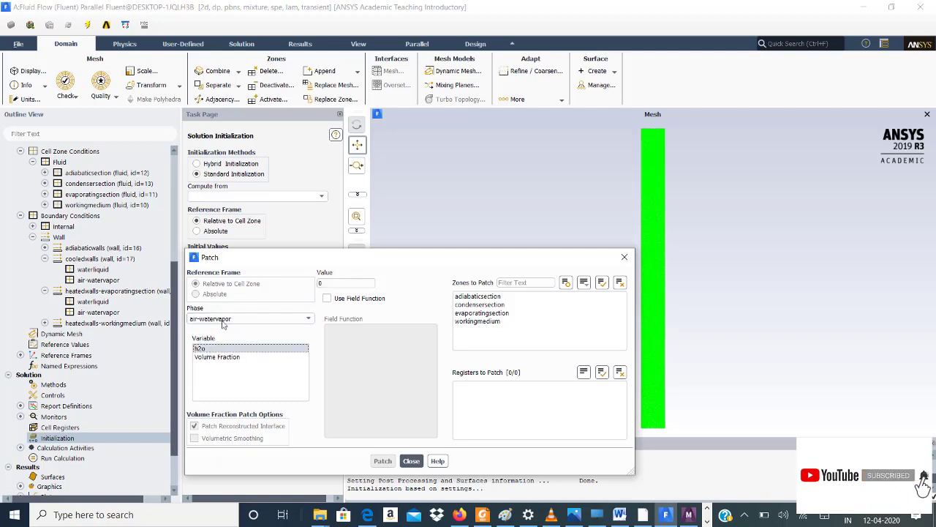
- Select the adiabatic, condenser, evaporating and working medium zones for an air-watervapor h2o patch value of 0
{"action": "left_click", "coordinate": [477, 313]}
{"action": "left_click_drag", "start_coordinate": [477, 313], "coordinate": [484, 297]}
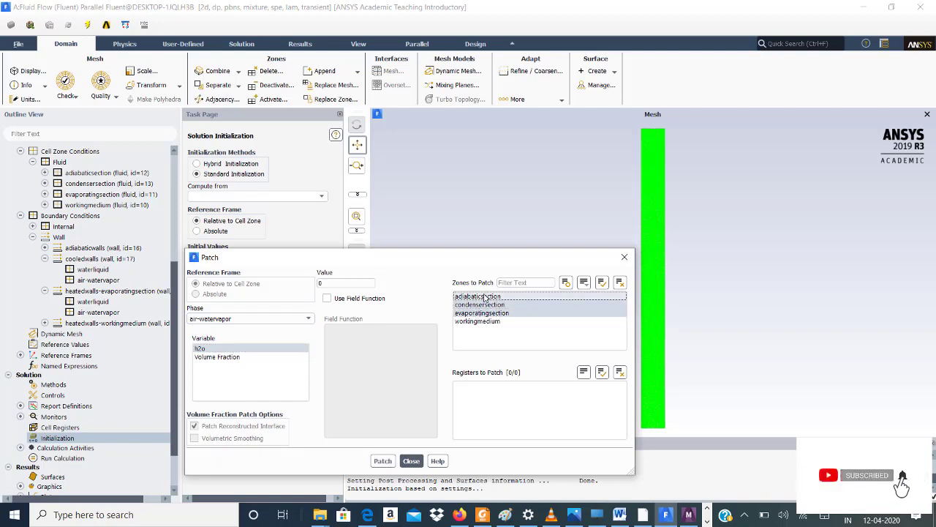
{"action": "left_click", "coordinate": [329, 283]}
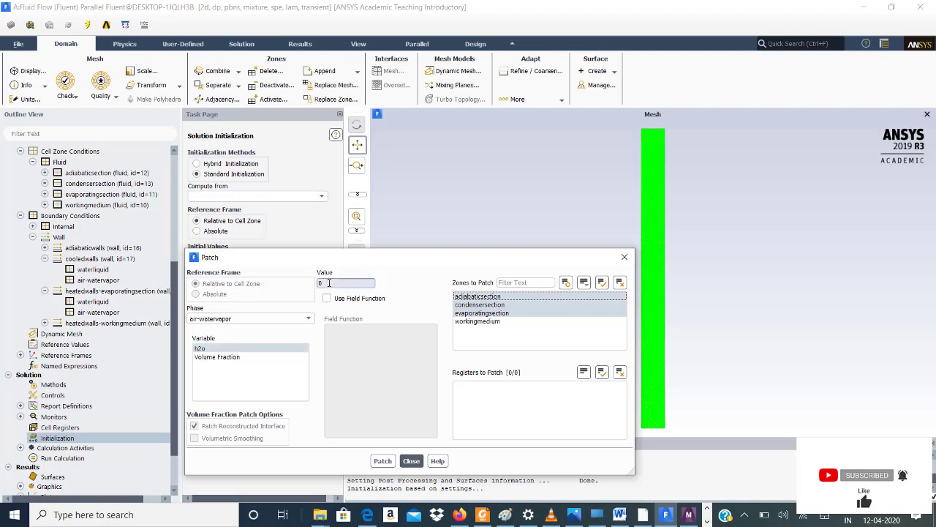
{"action": "double_click", "coordinate": [330, 283]}
{"action": "left_click", "coordinate": [462, 322], "text": "ctrl"}
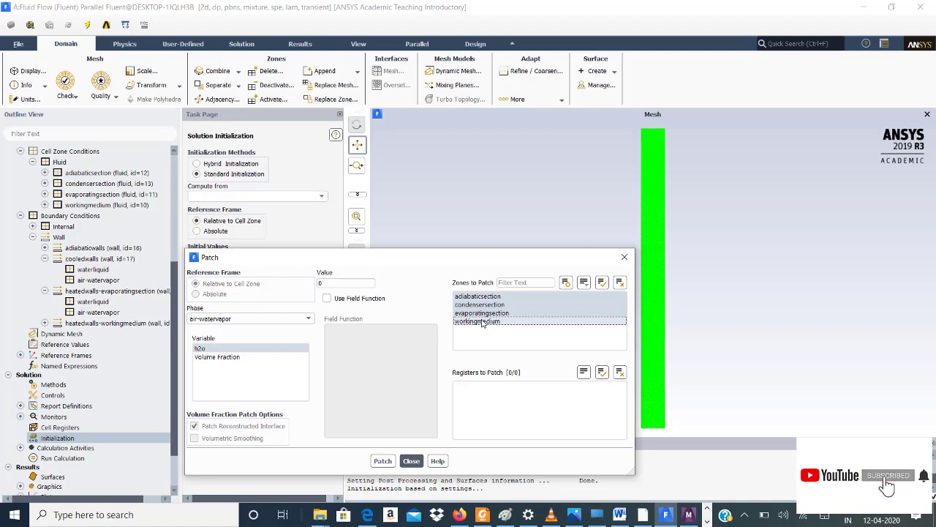
- Set the air-watervapor volume fraction patch value to 1 for adiabaticsection, condensersection and evaporatingsection
{"action": "left_click", "coordinate": [234, 358]}
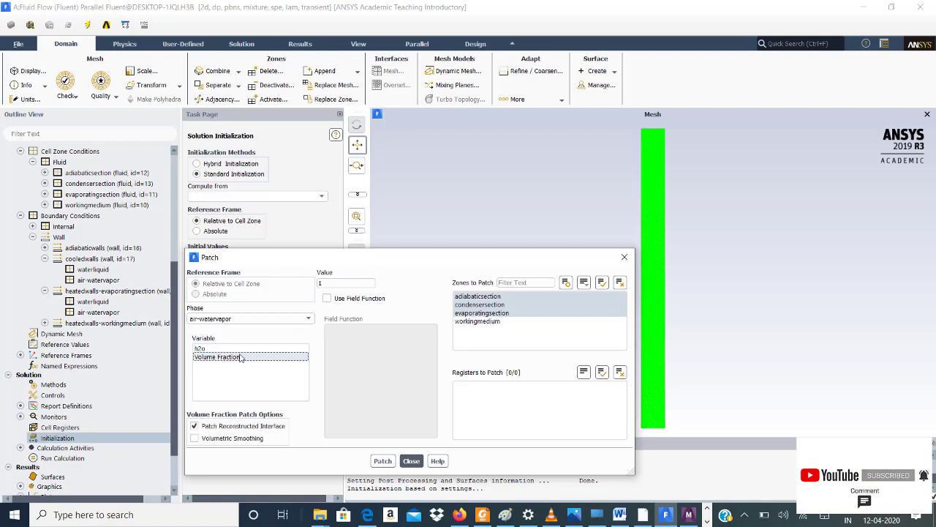
{"action": "double_click", "coordinate": [333, 283]}
{"action": "type", "text": "1"}
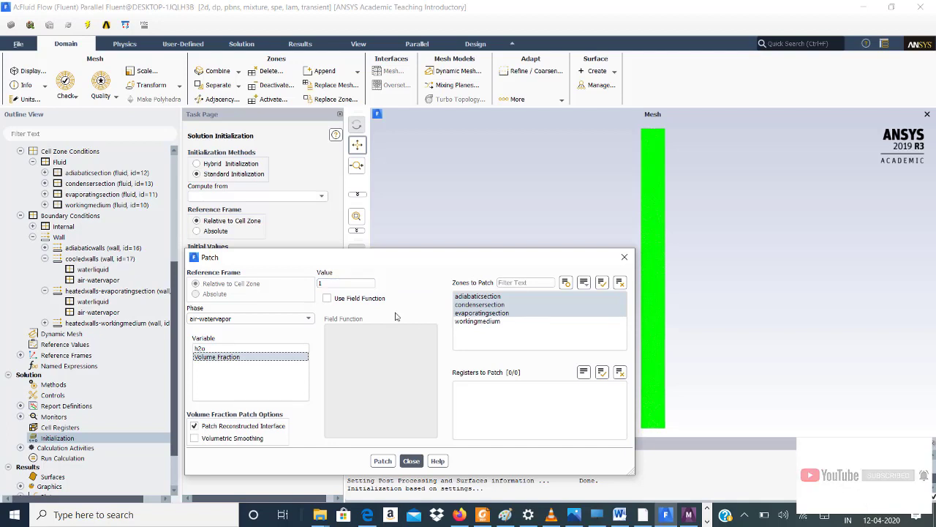
{"action": "left_click", "coordinate": [487, 305]}
{"action": "left_click", "coordinate": [483, 297]}
{"action": "left_click", "coordinate": [482, 298]}
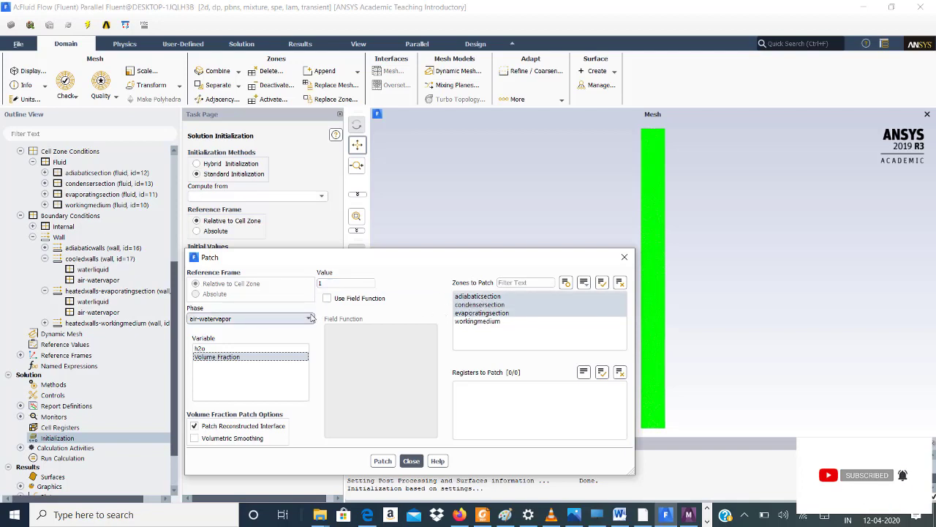
- Patch only the workingmedium zone with an air-watervapor volume fraction of 0 and close the patch settings
{"action": "left_click", "coordinate": [620, 283]}
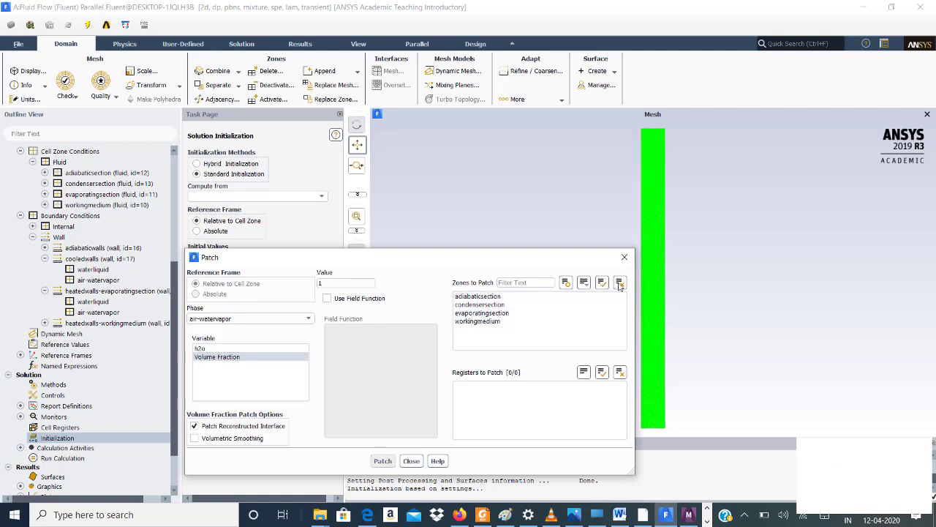
{"action": "left_click", "coordinate": [482, 323]}
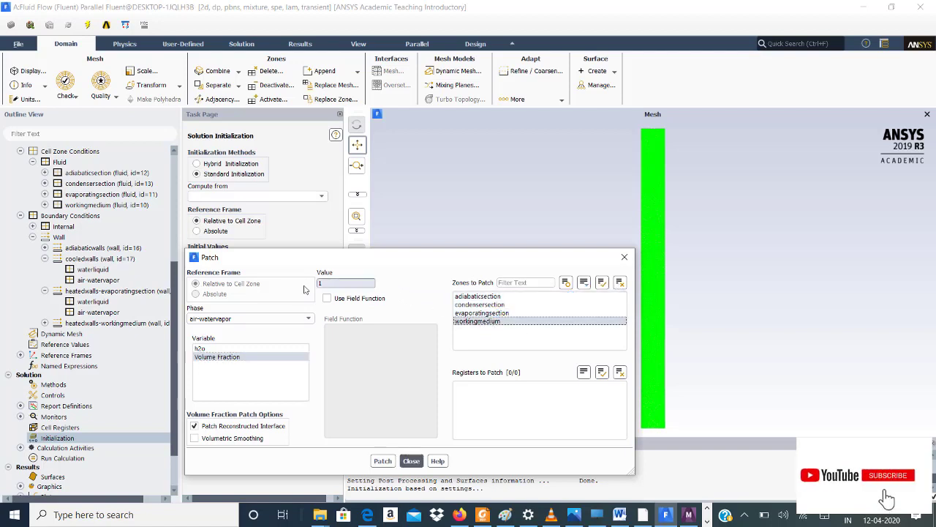
{"action": "left_click", "coordinate": [327, 282]}
{"action": "double_click", "coordinate": [332, 283]}
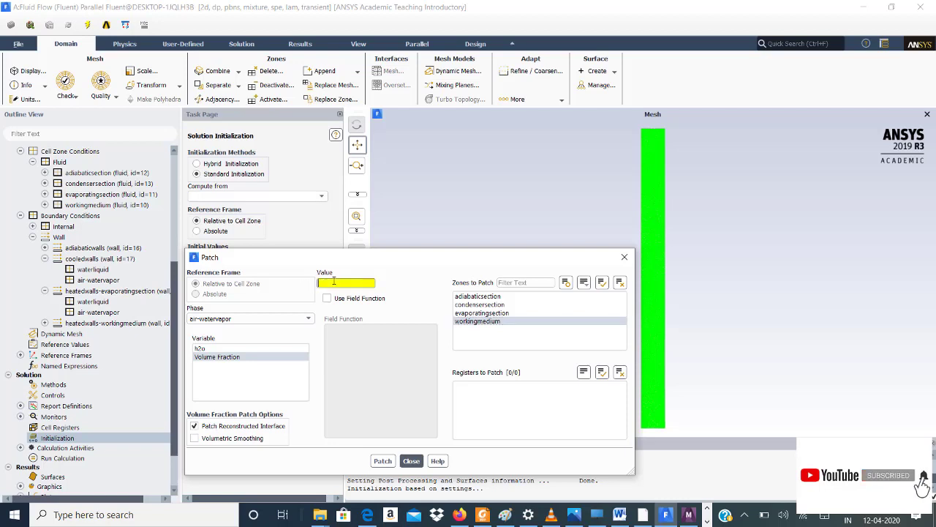
{"action": "type", "text": "0"}
{"action": "key", "text": "Return"}
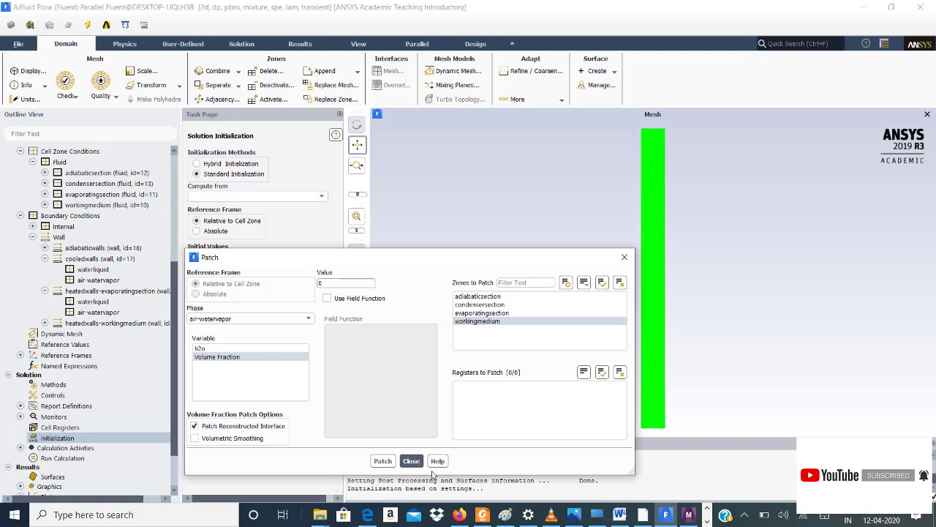
{"action": "left_click", "coordinate": [383, 462]}
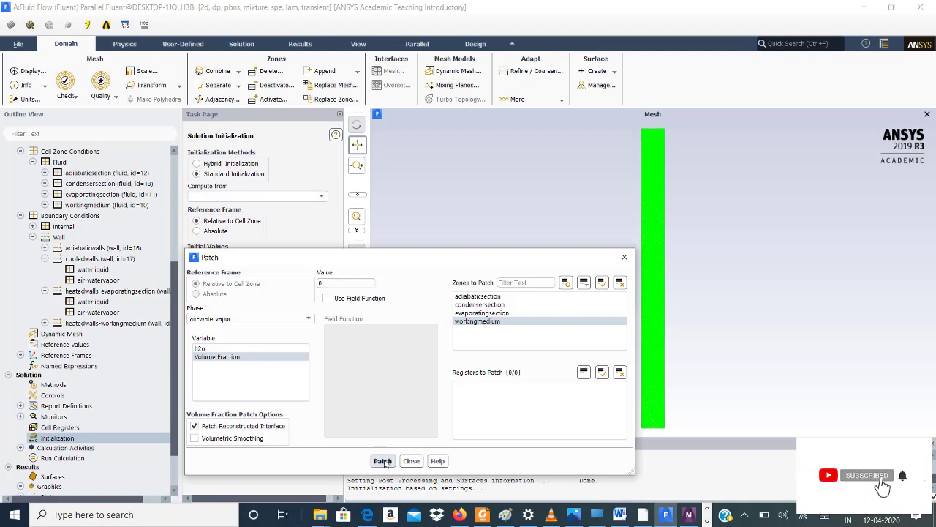
{"action": "left_click", "coordinate": [412, 461]}
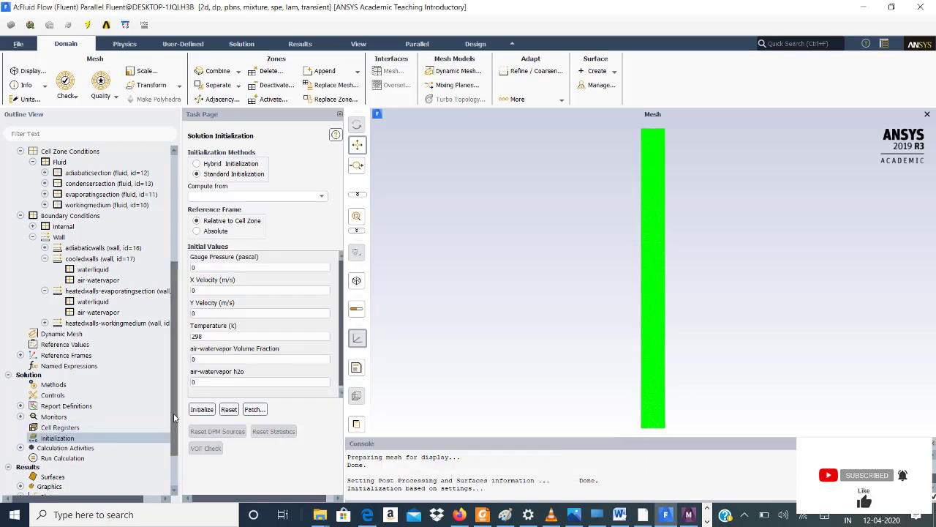
- Expand the contour plots under the graphics results and open the contour-1 definition
{"action": "scroll", "coordinate": [174, 461], "scroll_direction": "down", "scroll_amount": 1}
{"action": "scroll", "coordinate": [174, 460], "scroll_direction": "down", "scroll_amount": 1}
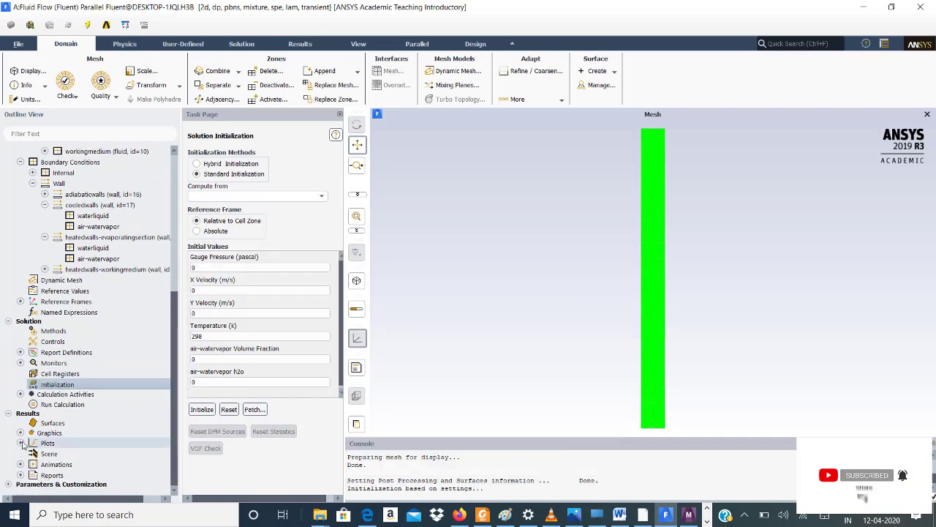
{"action": "left_click", "coordinate": [20, 433]}
{"action": "left_click", "coordinate": [32, 453]}
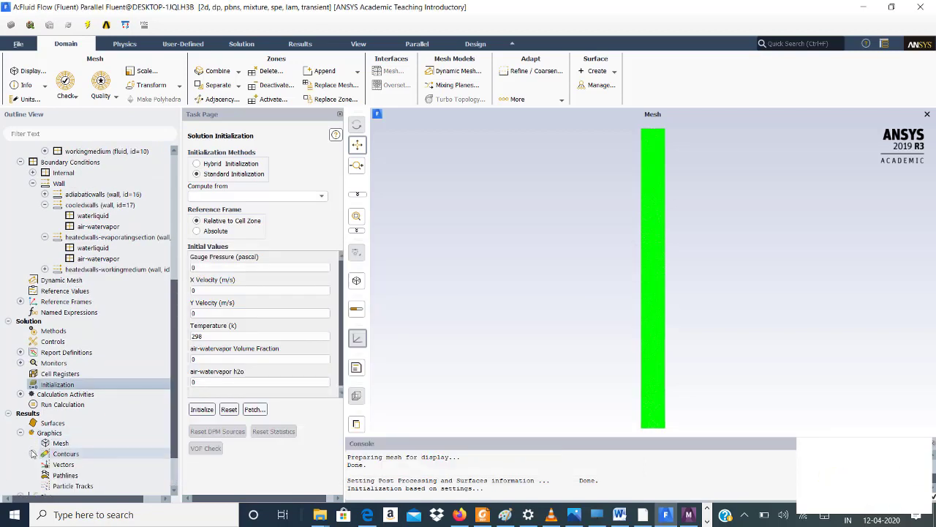
{"action": "left_click", "coordinate": [66, 466]}
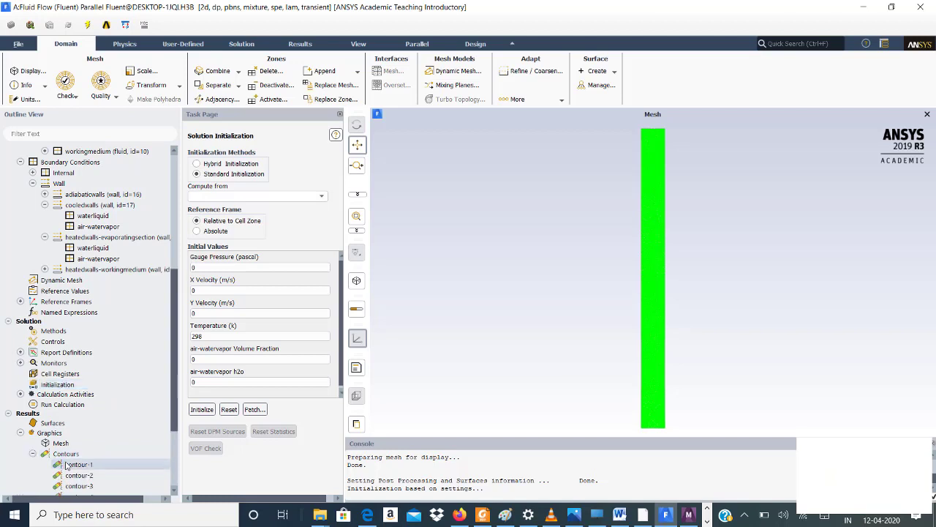
{"action": "double_click", "coordinate": [66, 465]}
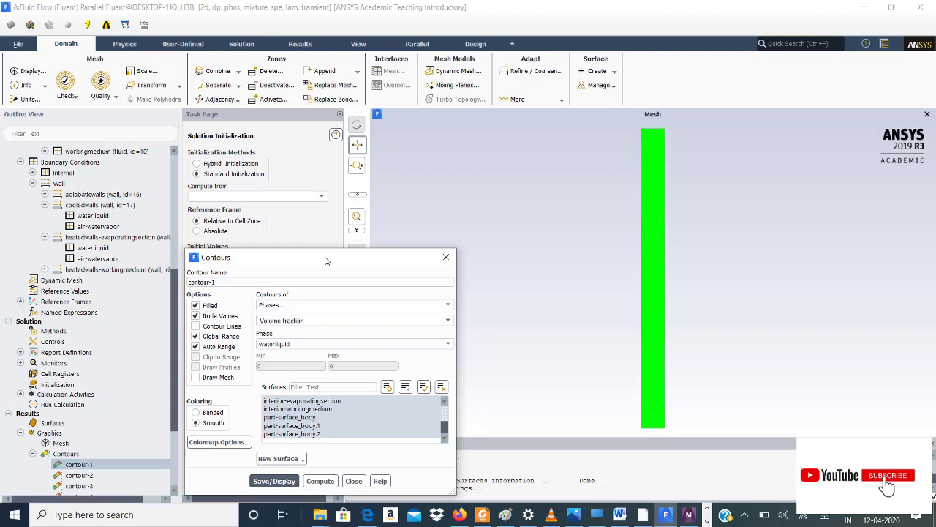
- Compute and display the contour-1 plot of waterliquid volume fraction, examine its legend, and close the contour settings
{"action": "left_click_drag", "start_coordinate": [326, 261], "coordinate": [316, 218]}
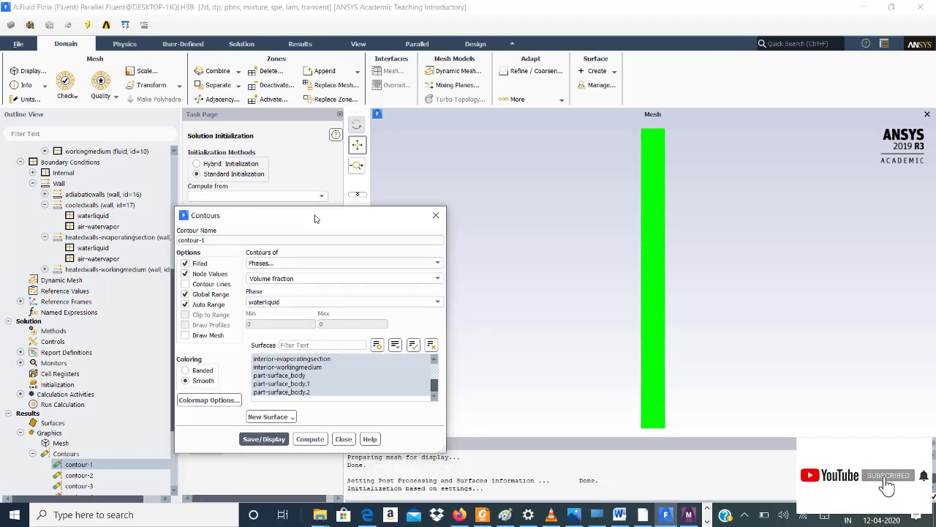
{"action": "left_click", "coordinate": [310, 439]}
{"action": "left_click", "coordinate": [281, 439]}
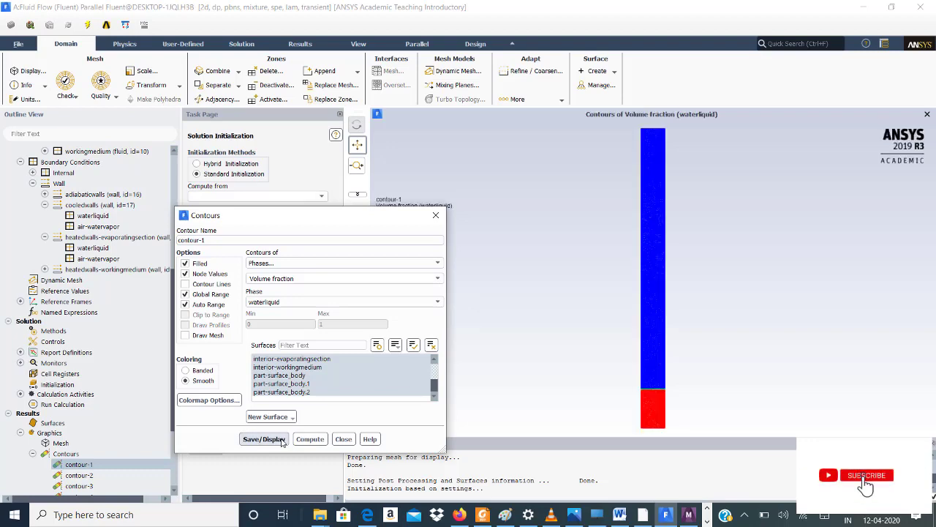
{"action": "left_click_drag", "start_coordinate": [349, 214], "coordinate": [180, 193]}
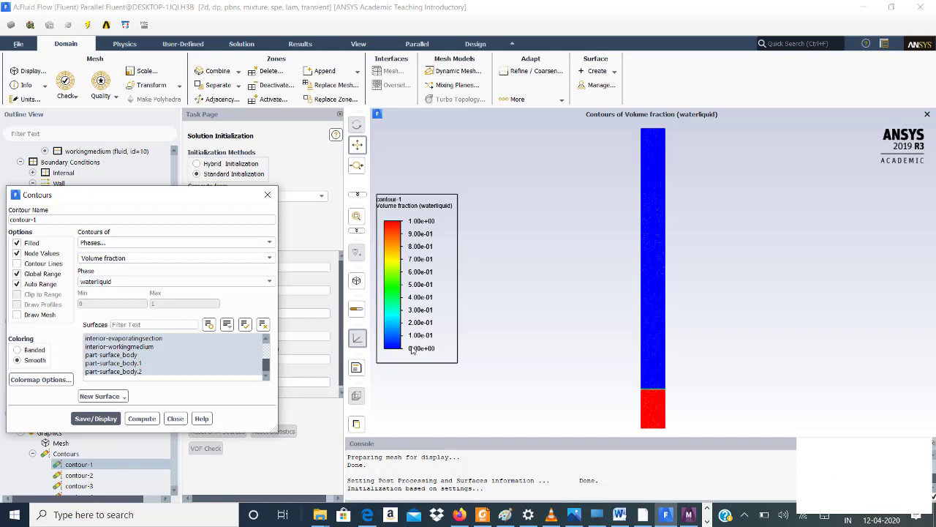
{"action": "left_click", "coordinate": [268, 194]}
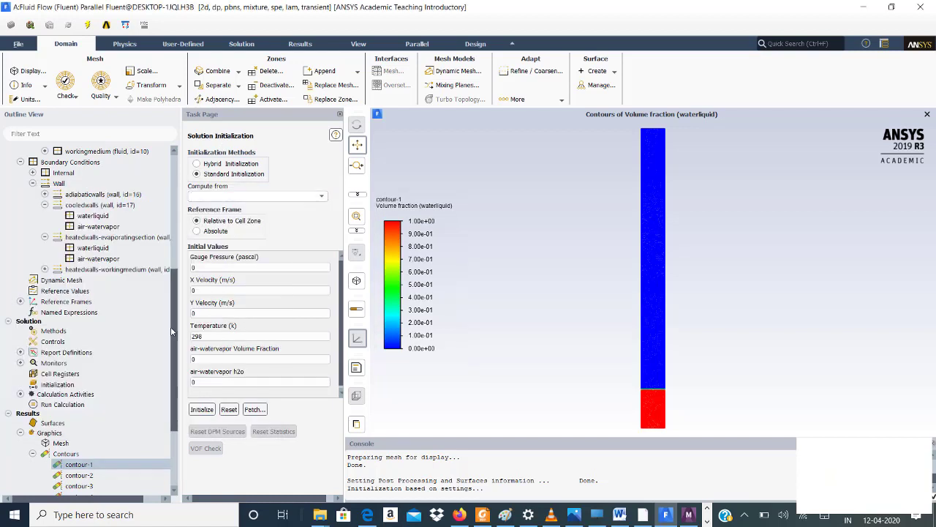
- Open the run calculation settings for the transient simulation
{"action": "left_click", "coordinate": [125, 409]}
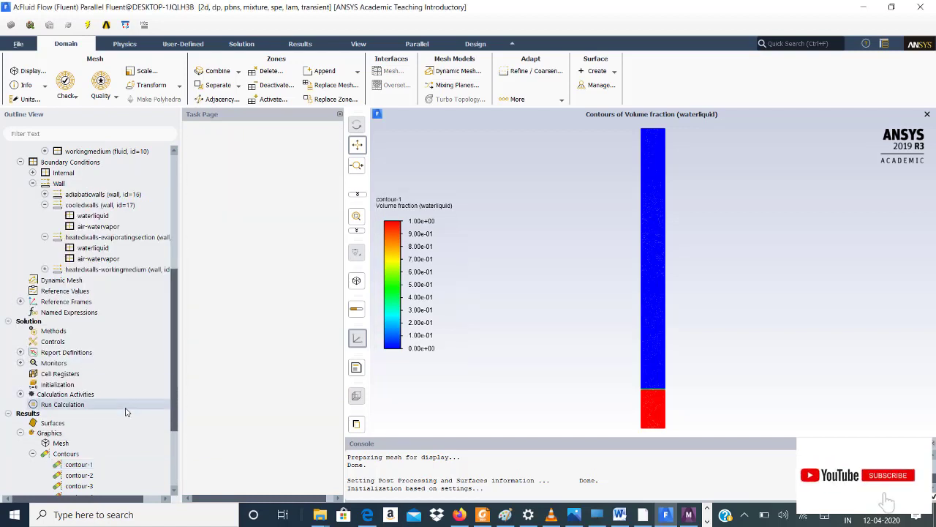
{"action": "left_click", "coordinate": [267, 405]}
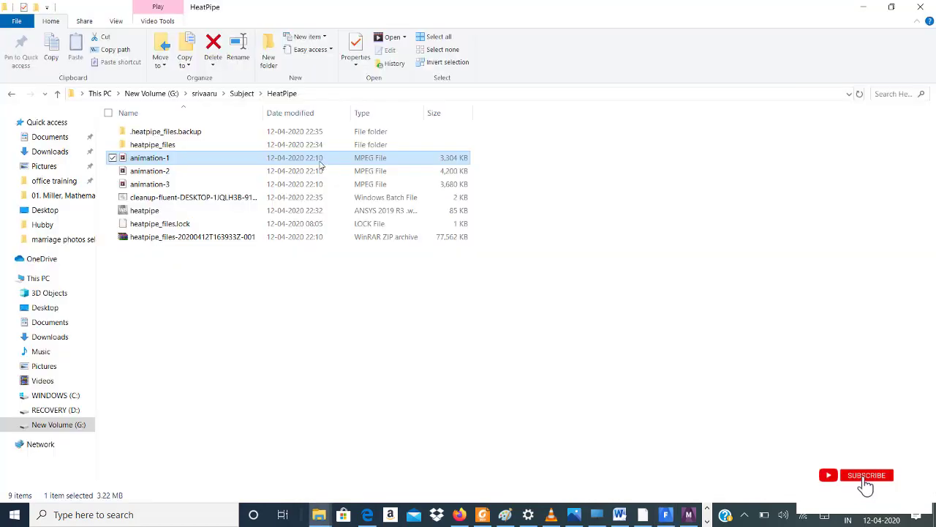
- Switch to the HeatPipe folder in File Explorer and bring up the opening options for the animation-1 video
{"action": "right_click", "coordinate": [320, 167]}
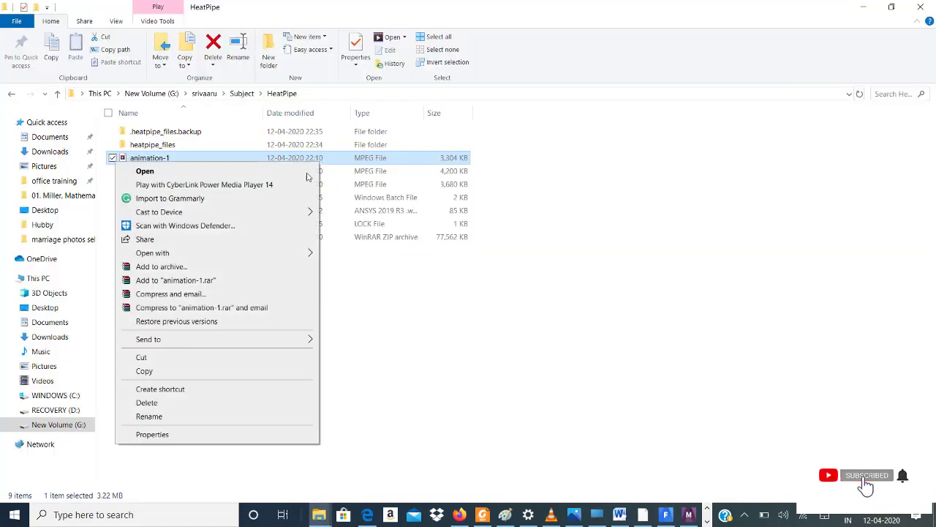